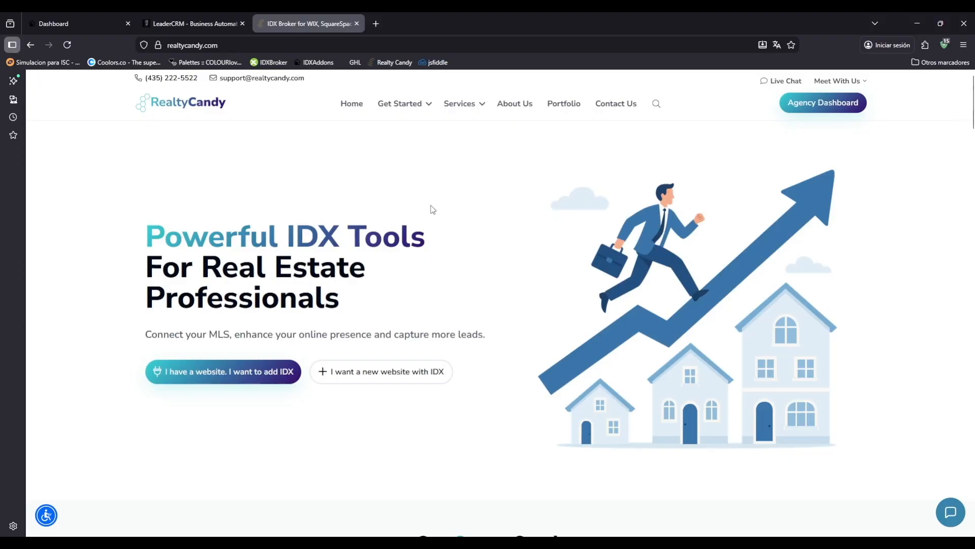
# - Switch to the LeaderCRM dashboard and examine its lead totals, stats overview and recent lead activity
pyautogui.click(167, 20)
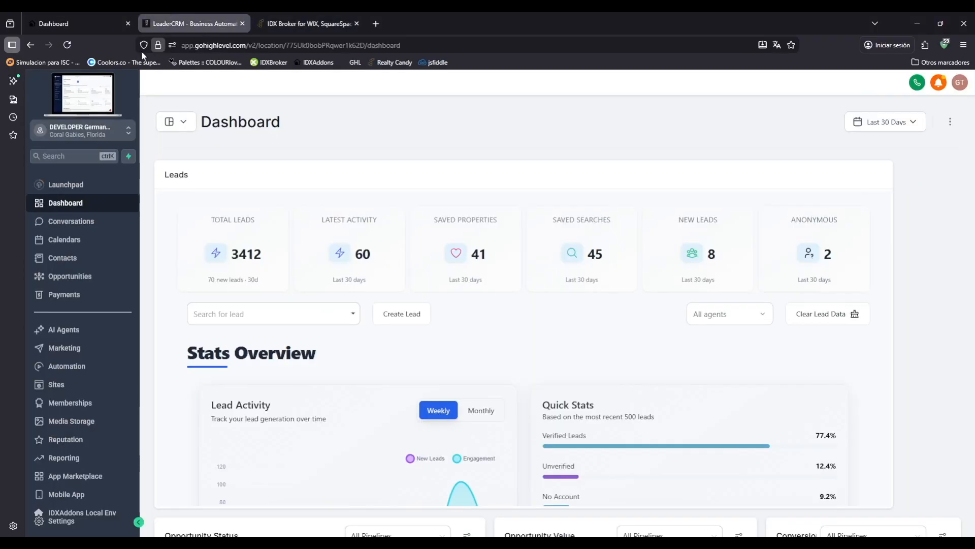
pyautogui.scroll(-5, 545, 317)
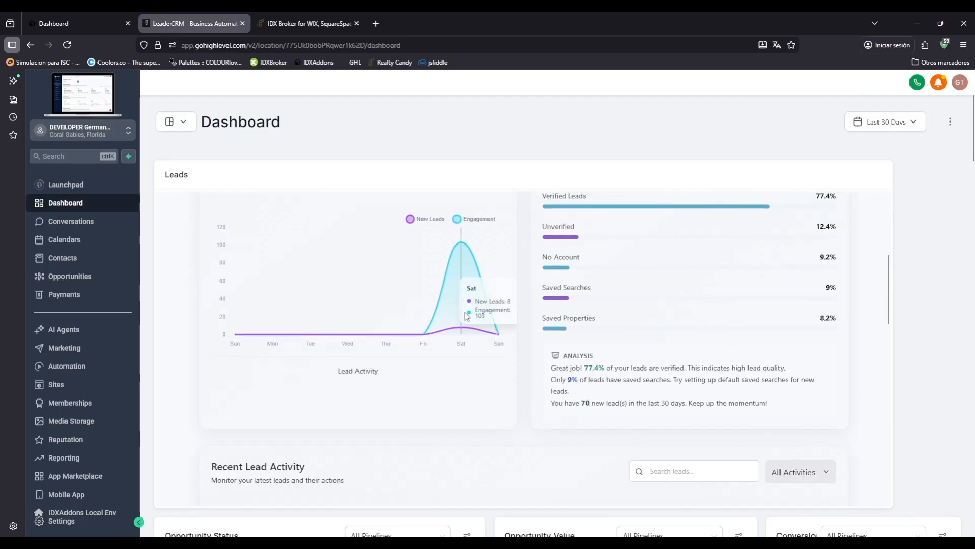
pyautogui.scroll(-8, 398, 298)
pyautogui.scroll(6, 350, 300)
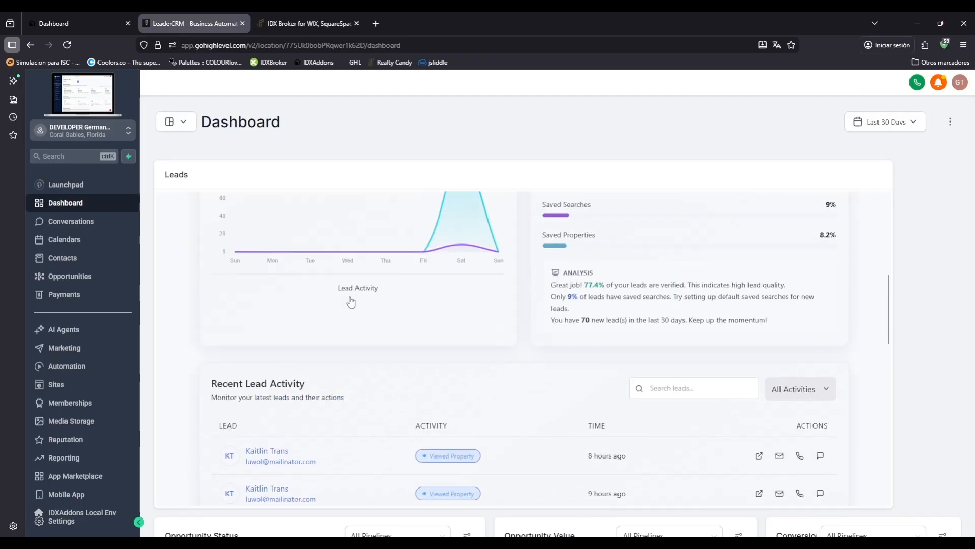
pyautogui.scroll(6, 351, 302)
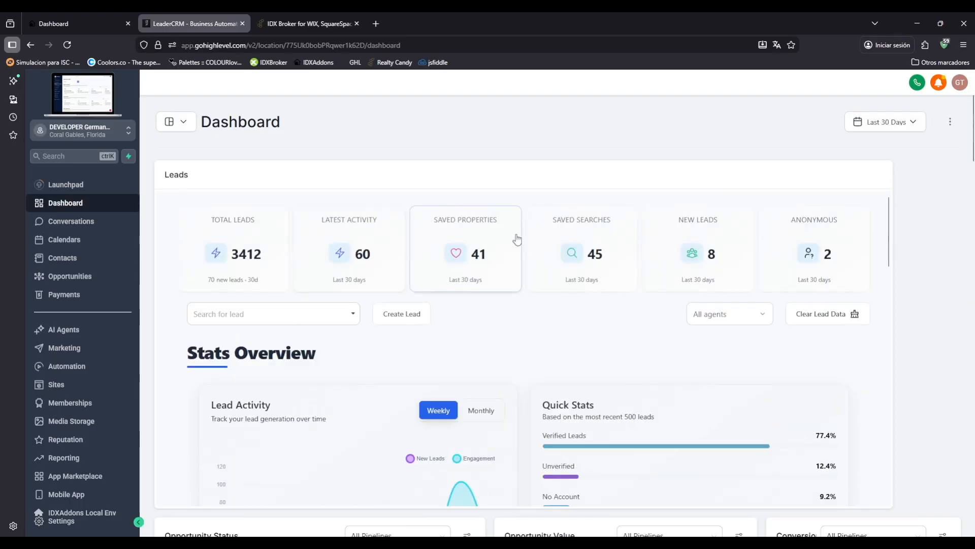
pyautogui.scroll(-10, 523, 320)
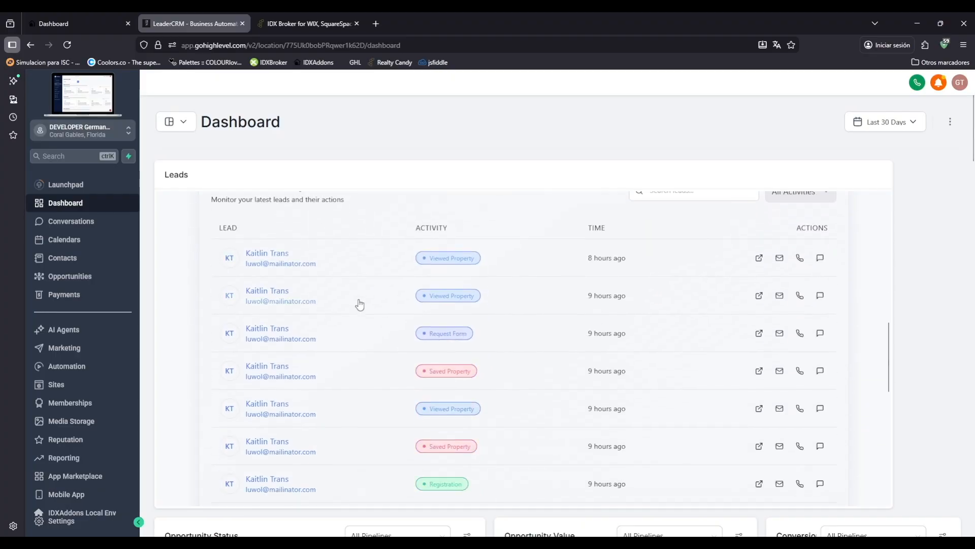
pyautogui.scroll(10, 348, 300)
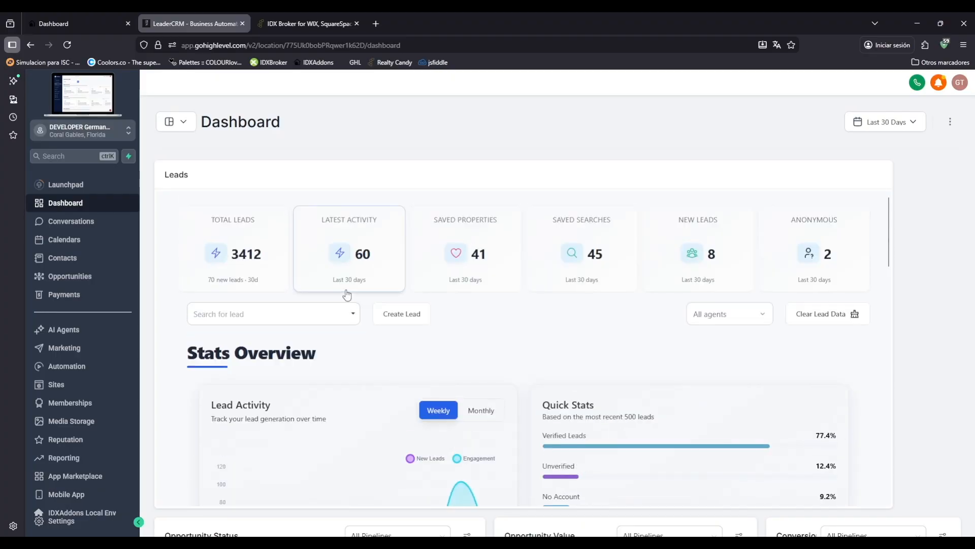
# - Open the Lender website's page list in the Sites area
pyautogui.click(70, 387)
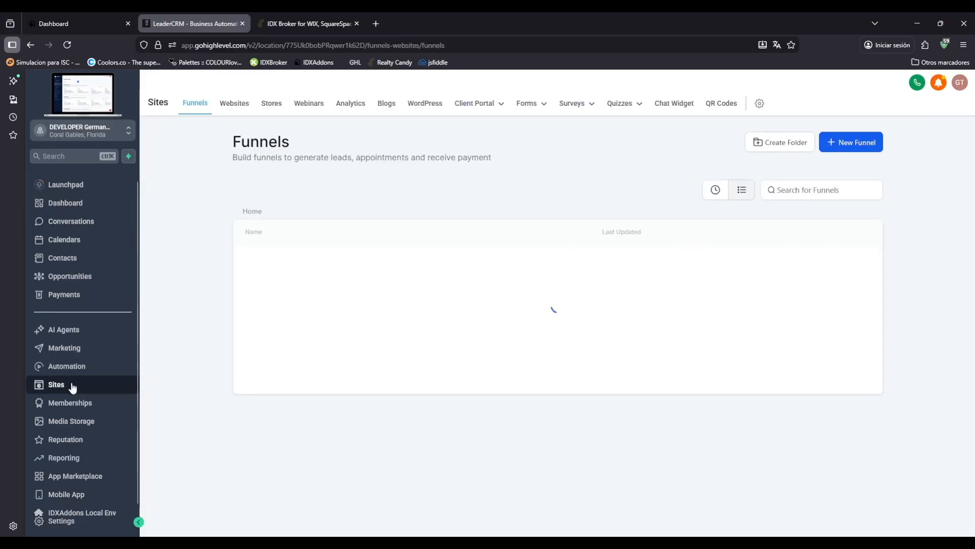
pyautogui.click(234, 104)
pyautogui.click(265, 263)
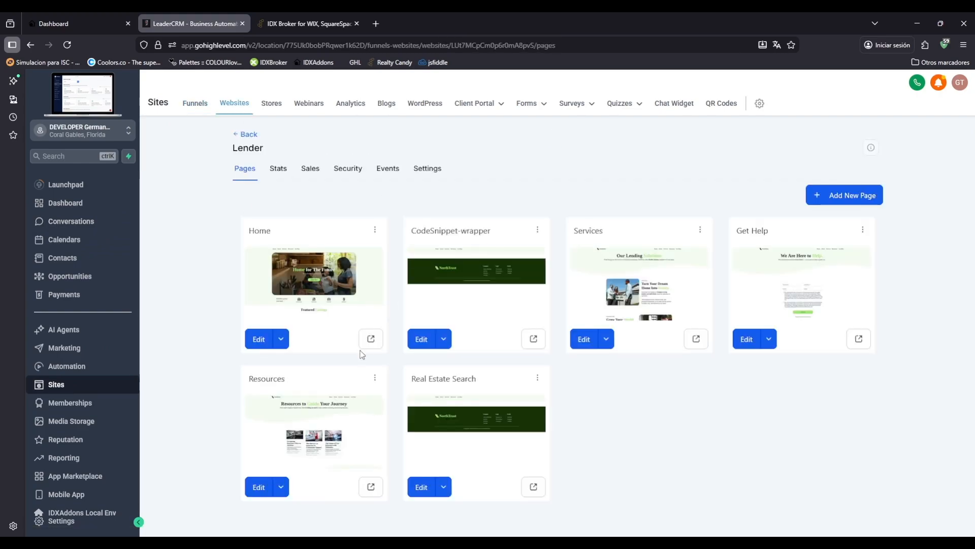
# - Preview the Lender site's Home page and examine its hero search, featured listings, lending process and company statistics sections
pyautogui.click(371, 339)
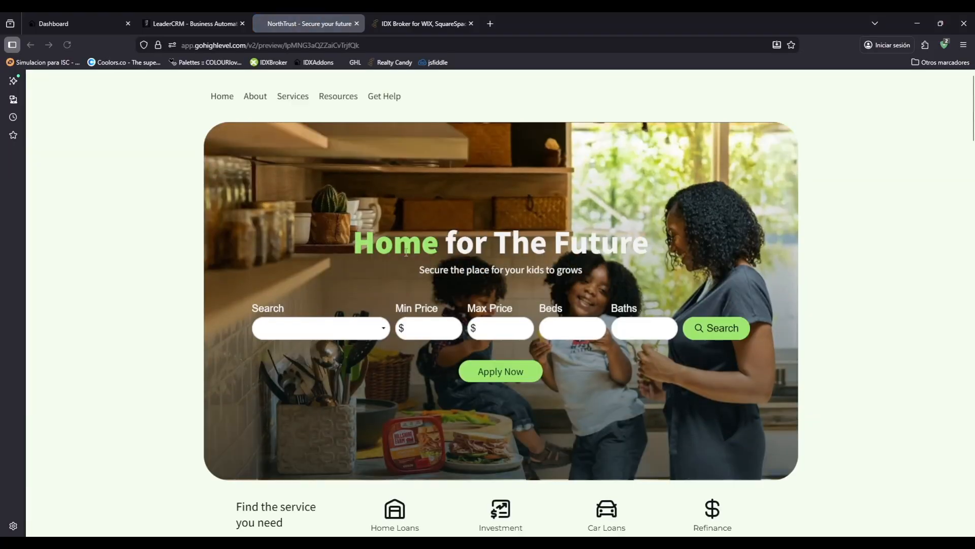
pyautogui.moveTo(369, 243); pyautogui.dragTo(598, 244)
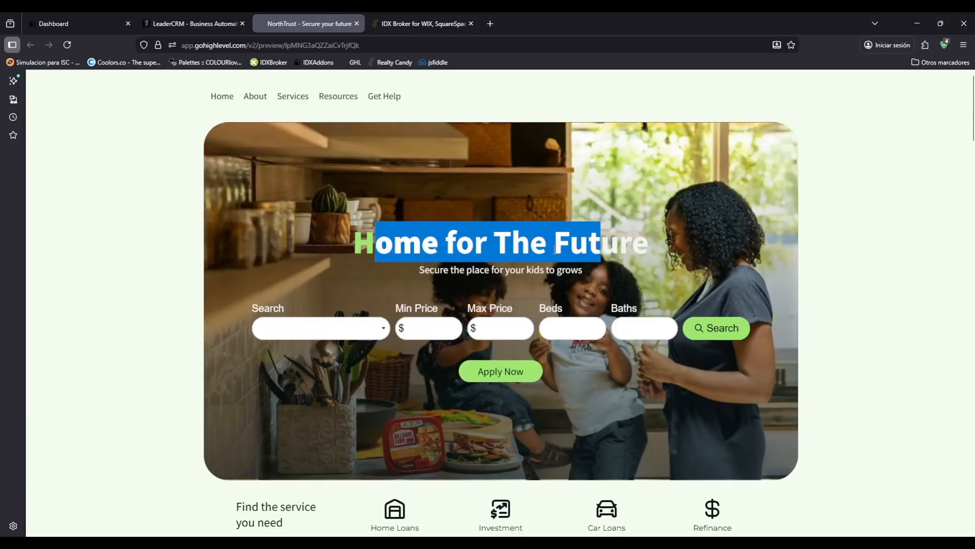
pyautogui.scroll(-15, 249, 261)
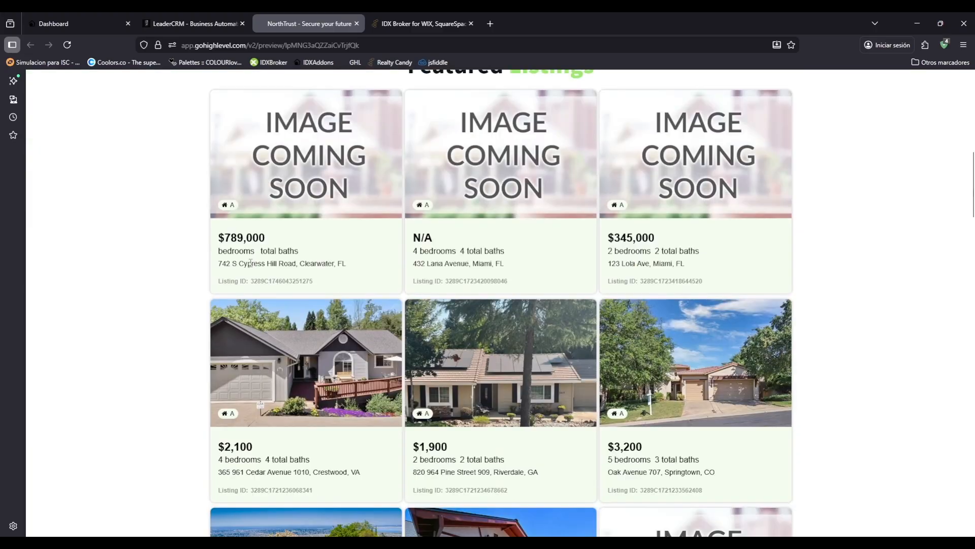
pyautogui.scroll(-5, 251, 262)
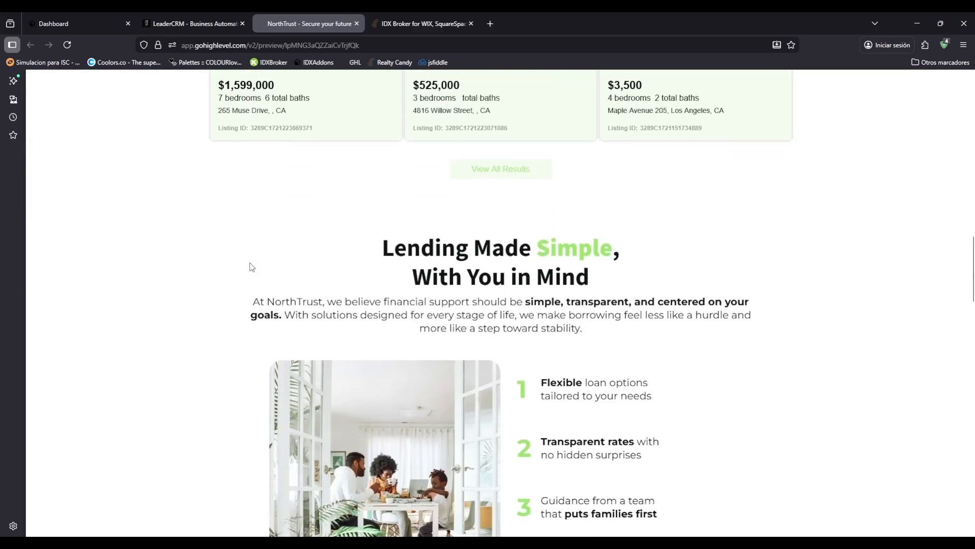
pyautogui.scroll(-3, 252, 267)
pyautogui.scroll(3, 251, 266)
pyautogui.scroll(-2, 251, 267)
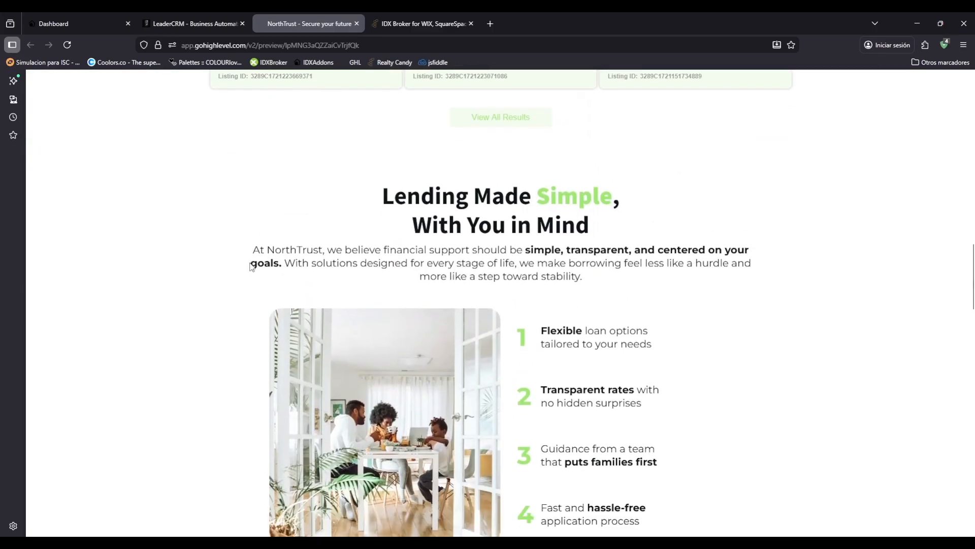
pyautogui.scroll(-10, 252, 266)
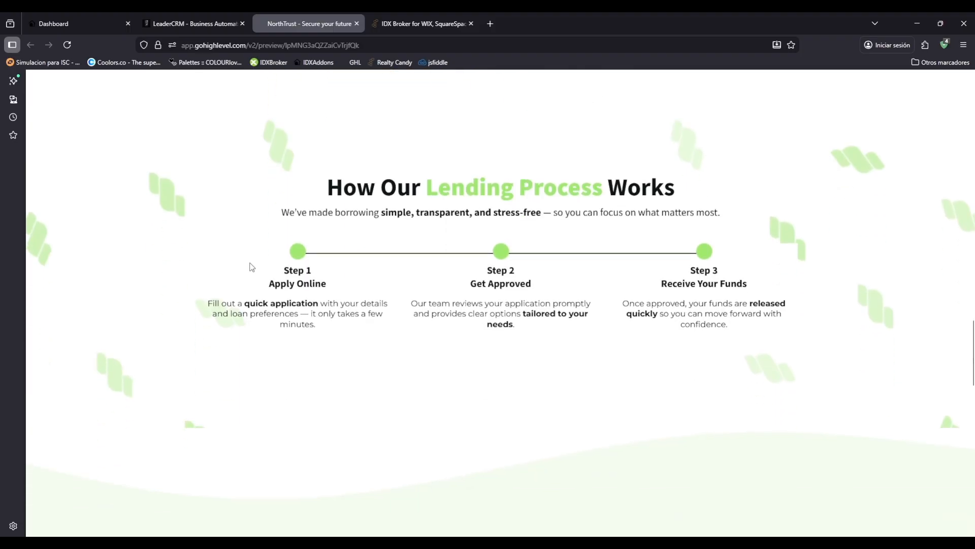
pyautogui.scroll(-5, 251, 266)
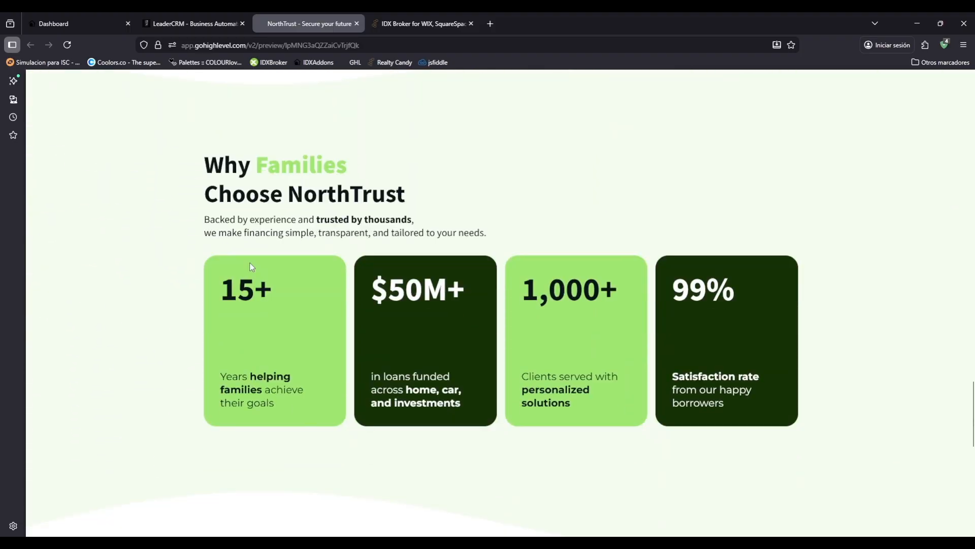
pyautogui.scroll(8, 251, 266)
pyautogui.scroll(4, 251, 267)
pyautogui.scroll(-2, 251, 267)
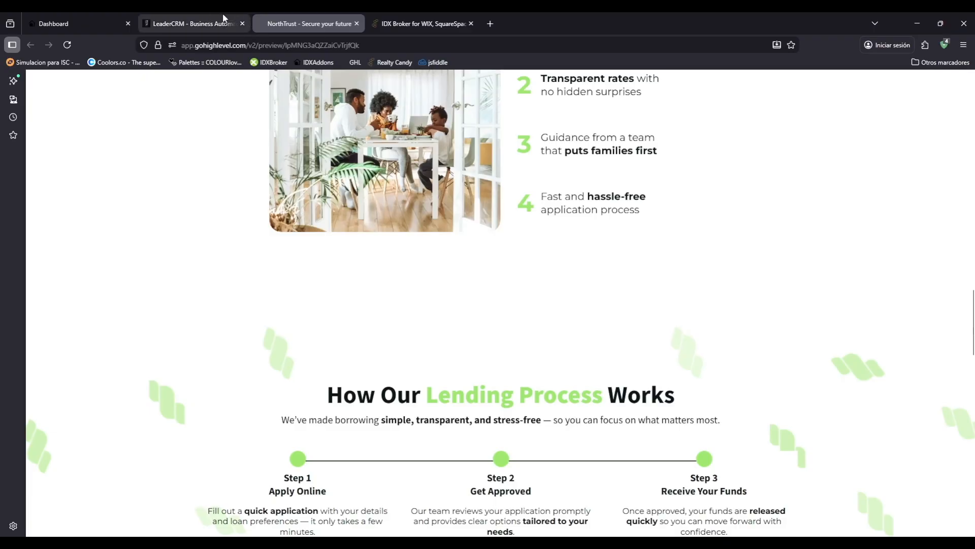
# - Close the Home page preview and open the Lender site's Home page in the page builder
pyautogui.click(357, 24)
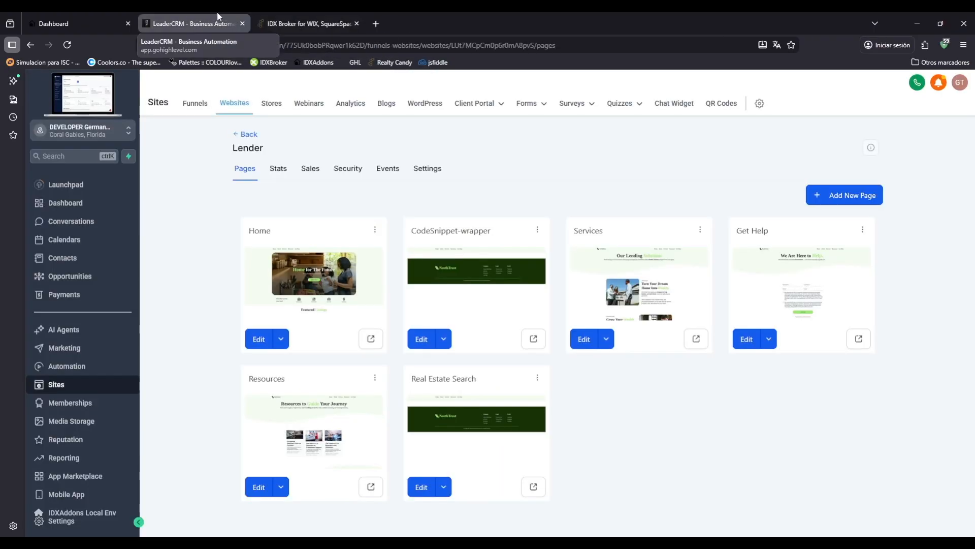
pyautogui.click(282, 340)
pyautogui.click(281, 318)
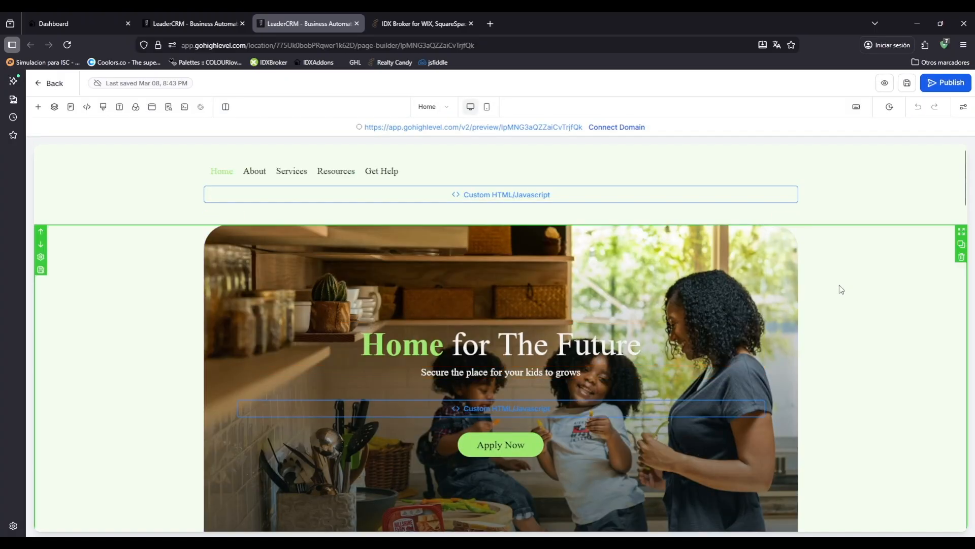
# - Add a one-column section above "How Our Lending Process Works" and allow its rows to take the entire width
pyautogui.scroll(-7, 841, 288)
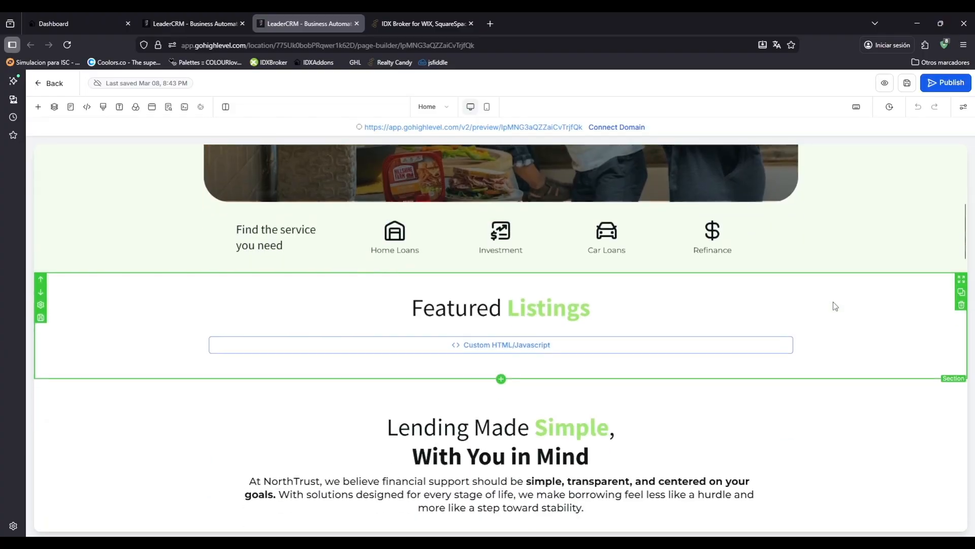
pyautogui.scroll(-10, 833, 305)
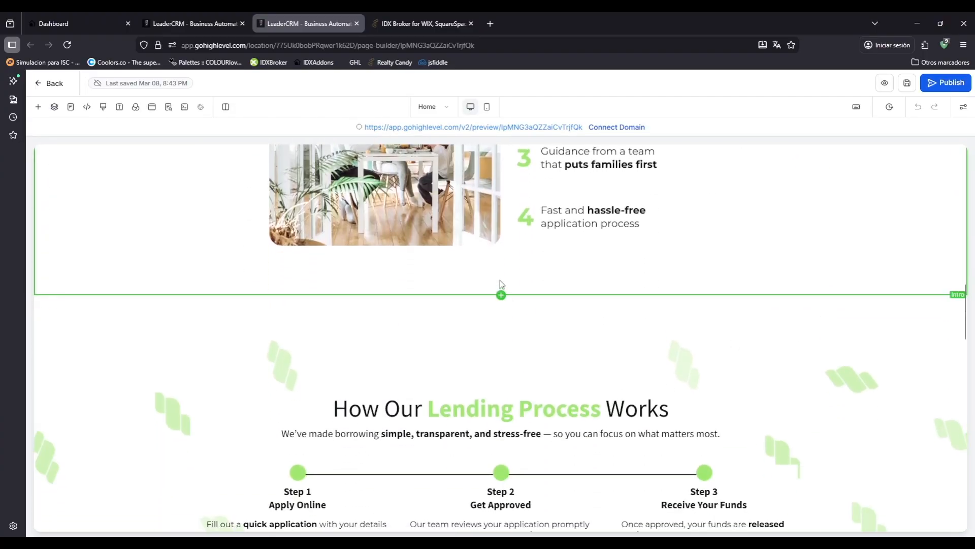
pyautogui.click(500, 297)
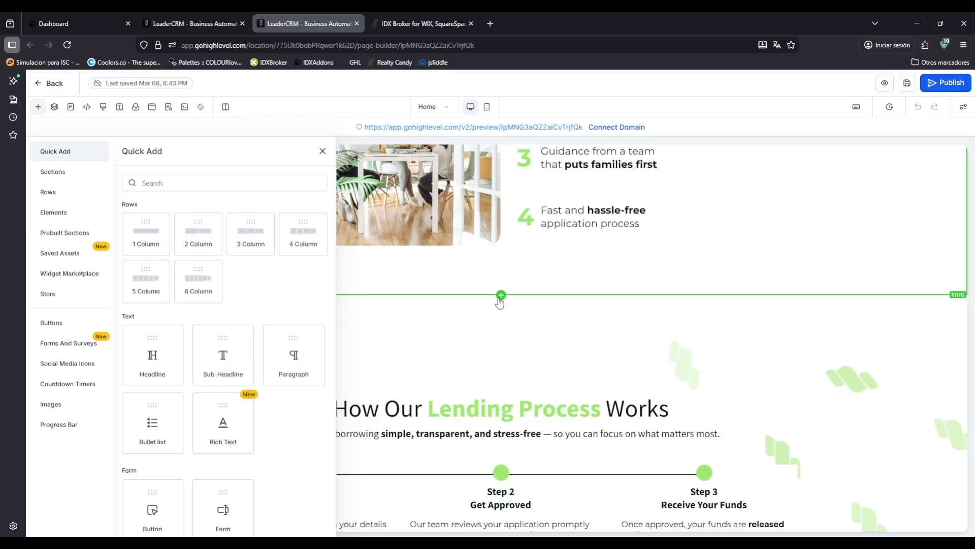
pyautogui.click(157, 252)
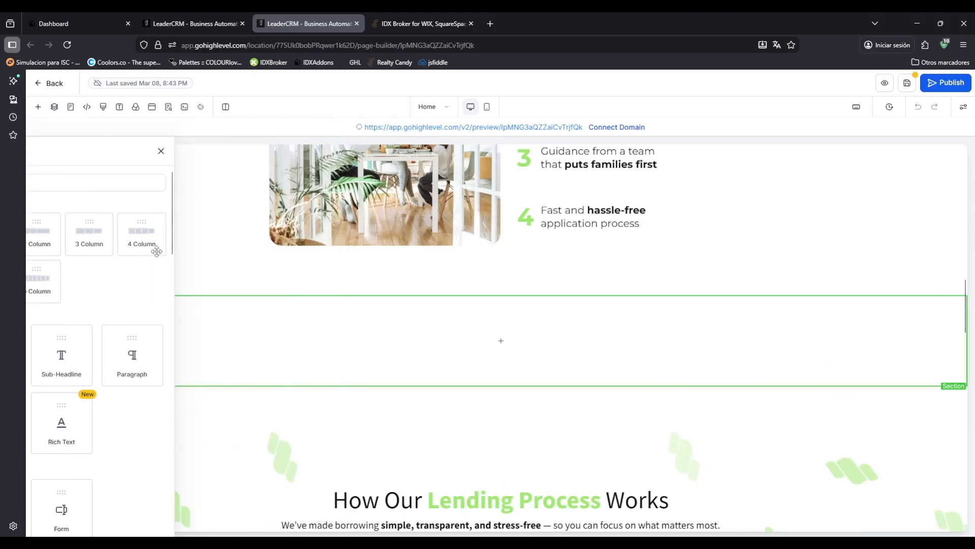
pyautogui.click(873, 339)
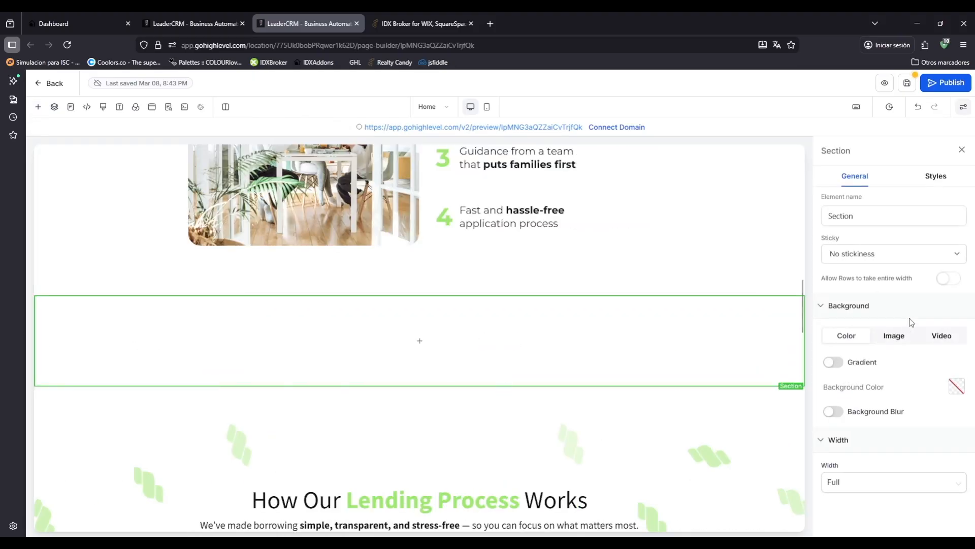
pyautogui.click(948, 279)
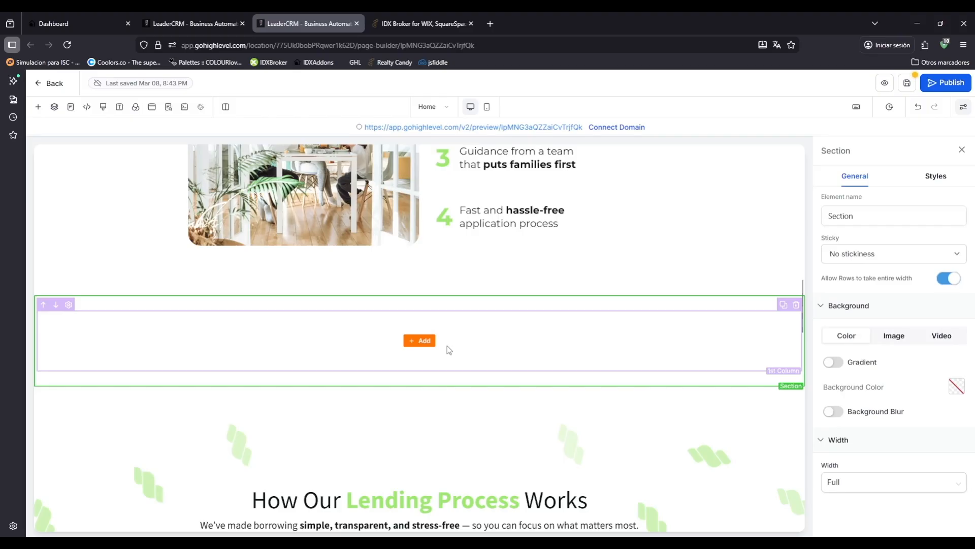
# - Add a custom Code element to the new section's column and name it "Google Map Widget"
pyautogui.click(419, 340)
pyautogui.scroll(-5, 174, 311)
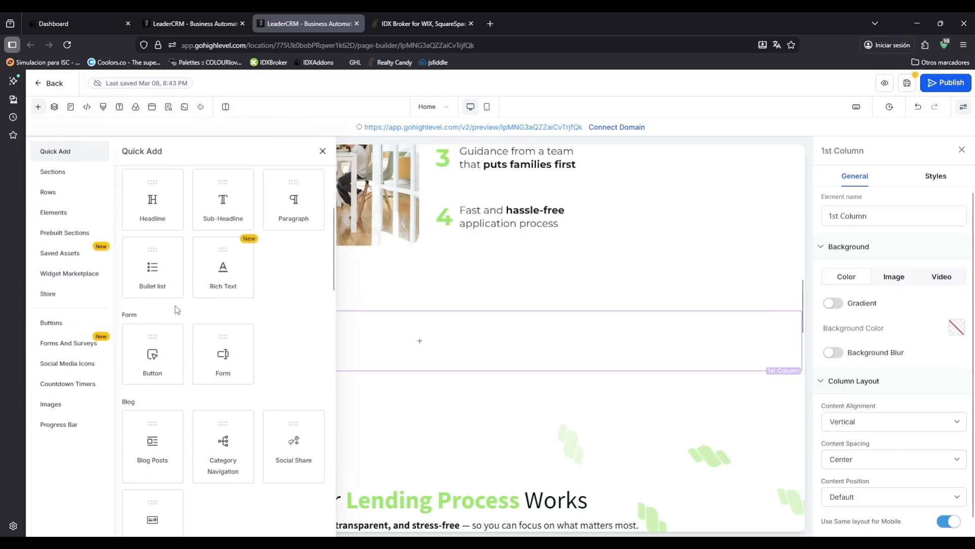
pyautogui.scroll(-5, 176, 336)
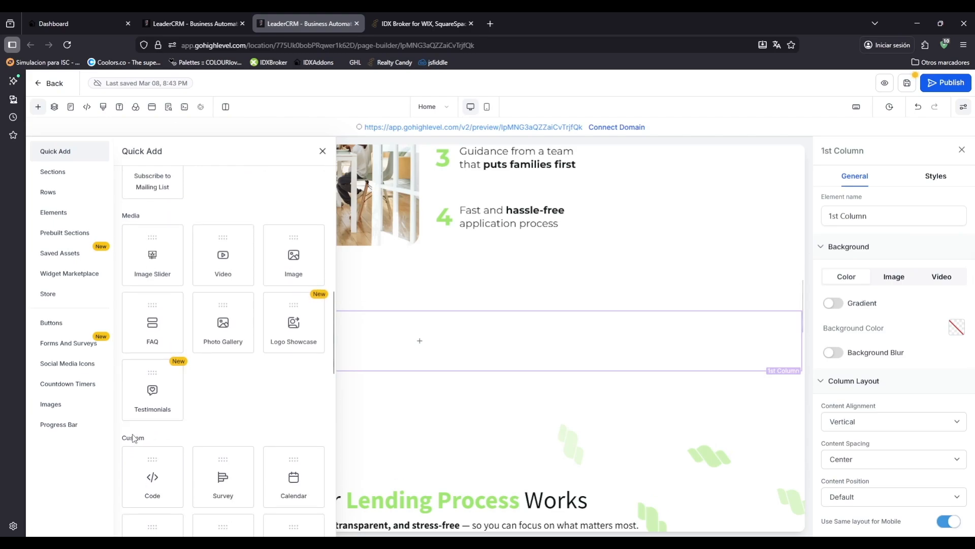
pyautogui.click(150, 472)
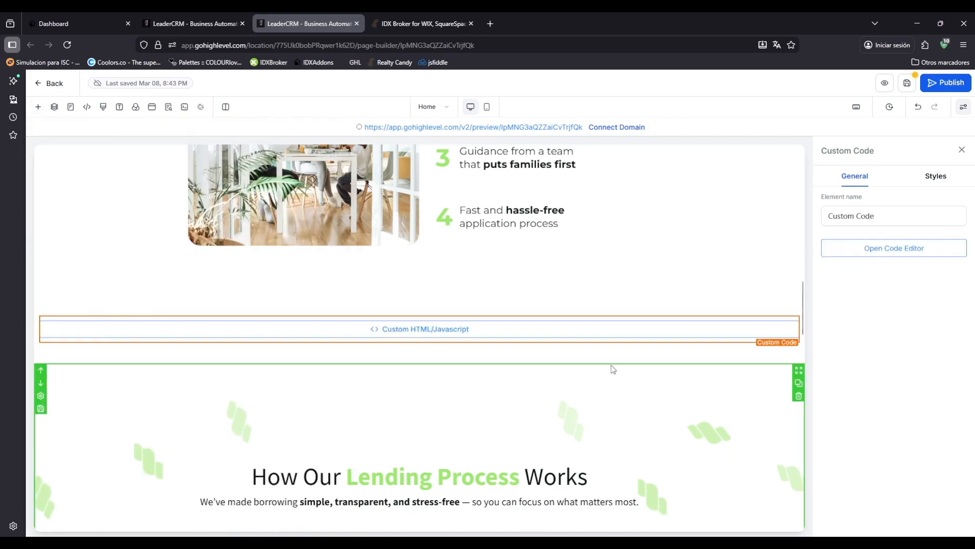
pyautogui.doubleClick(884, 216)
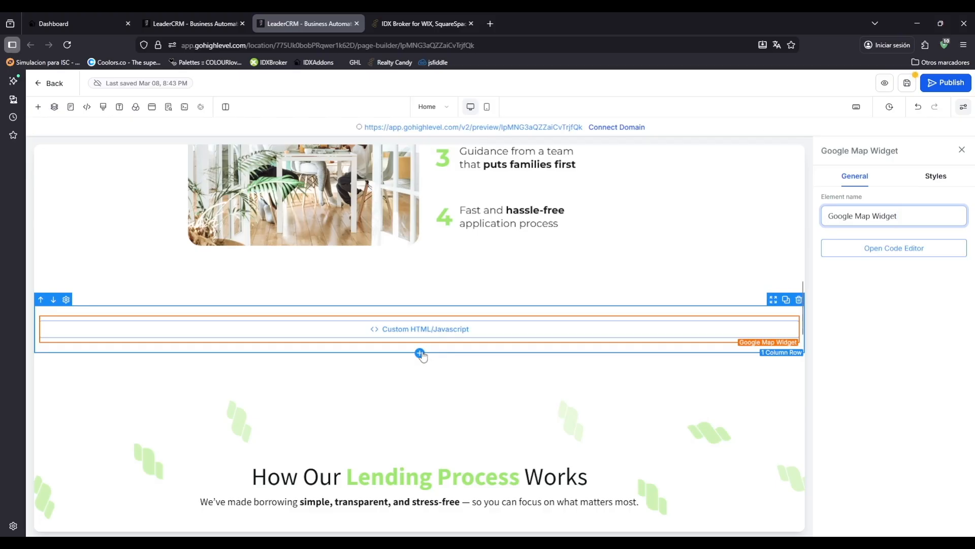
# - Add a second custom Code element in a new row below the Google Map Widget and name it "Counts Widgets"
pyautogui.click(420, 352)
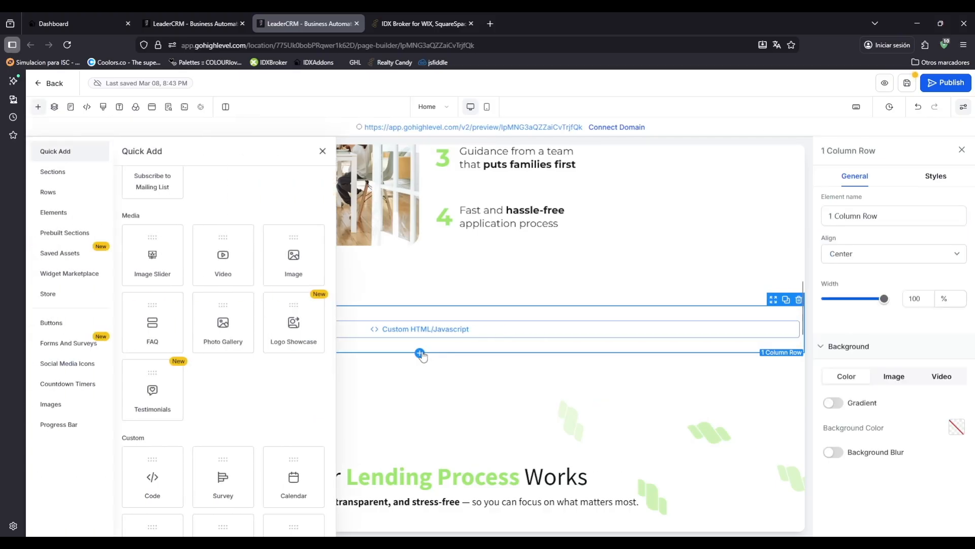
pyautogui.scroll(-3, 154, 337)
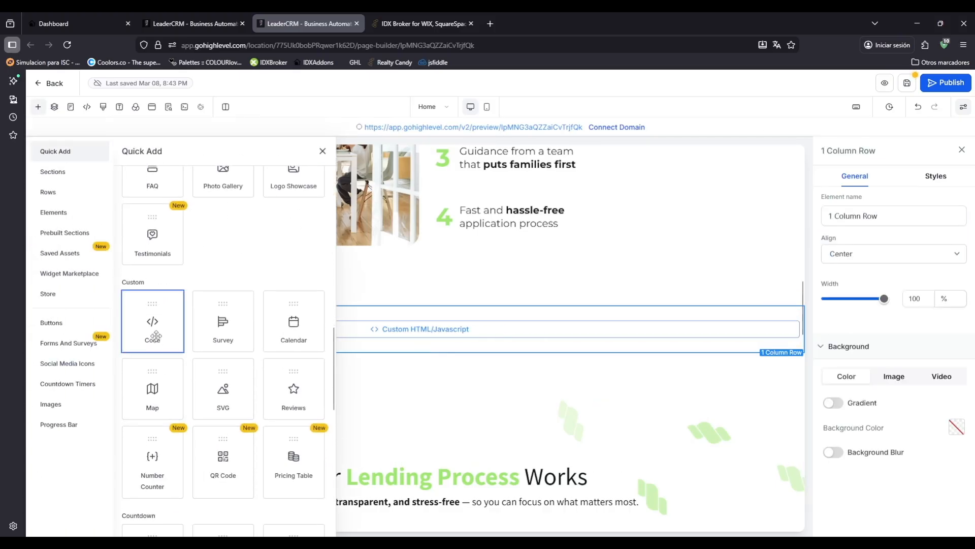
pyautogui.moveTo(155, 338); pyautogui.dragTo(288, 365)
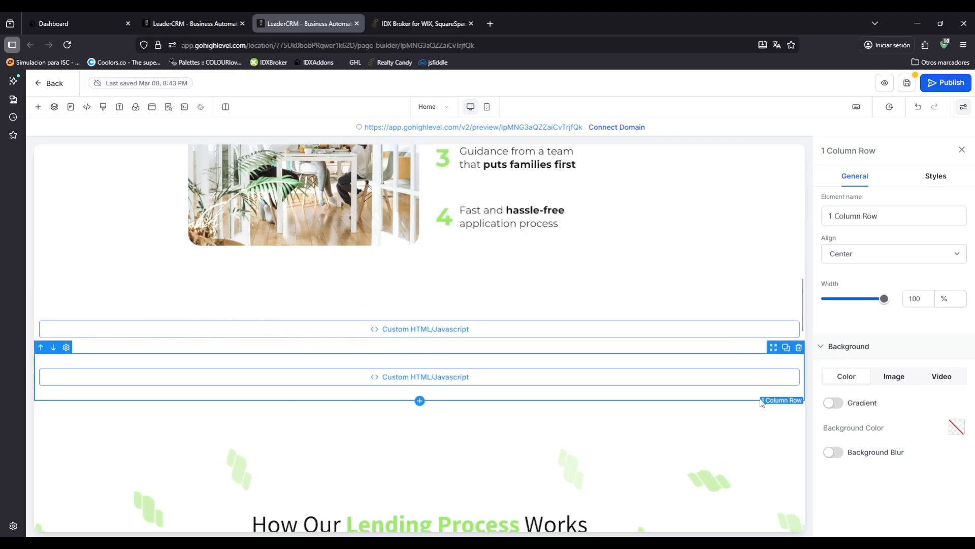
pyautogui.click(756, 385)
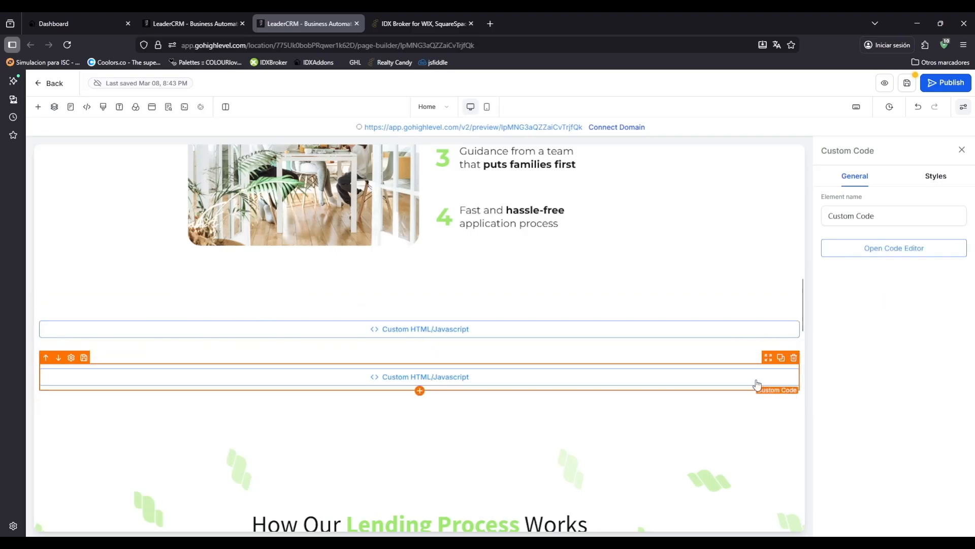
pyautogui.doubleClick(887, 221)
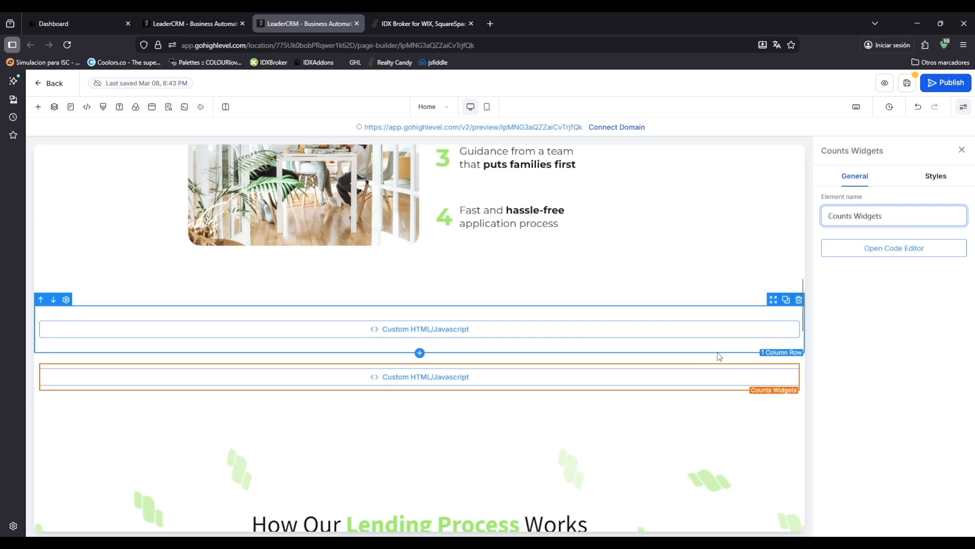
# - Duplicate the "How Our Lending Process Works" headline and move the copy above the Google Map Widget code element
pyautogui.click(710, 341)
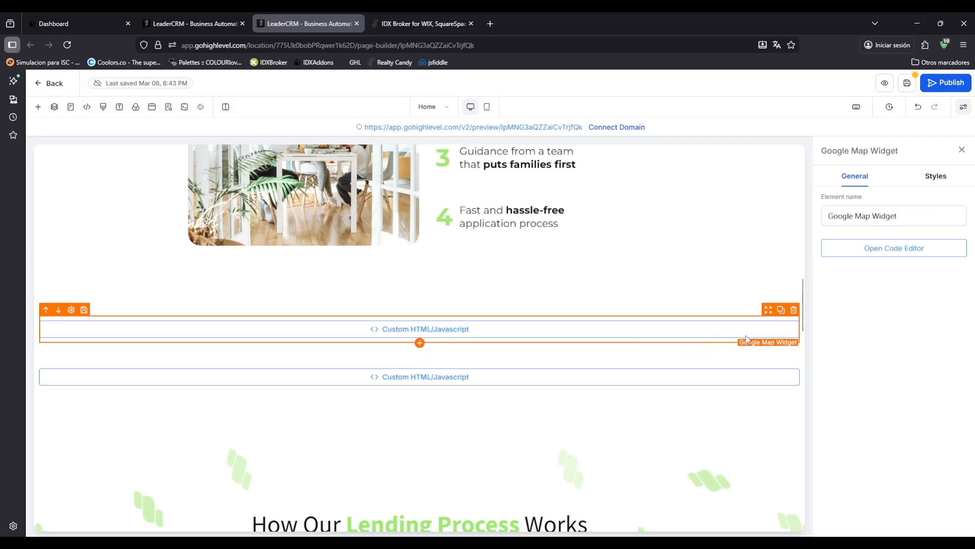
pyautogui.scroll(-1, 453, 353)
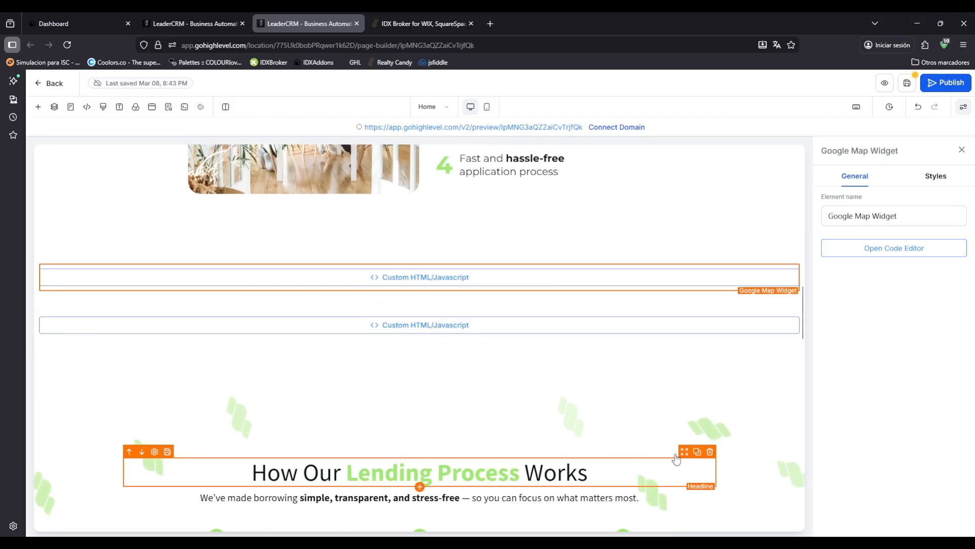
pyautogui.click(698, 452)
pyautogui.moveTo(684, 456); pyautogui.dragTo(652, 277)
pyautogui.moveTo(576, 295); pyautogui.dragTo(457, 283)
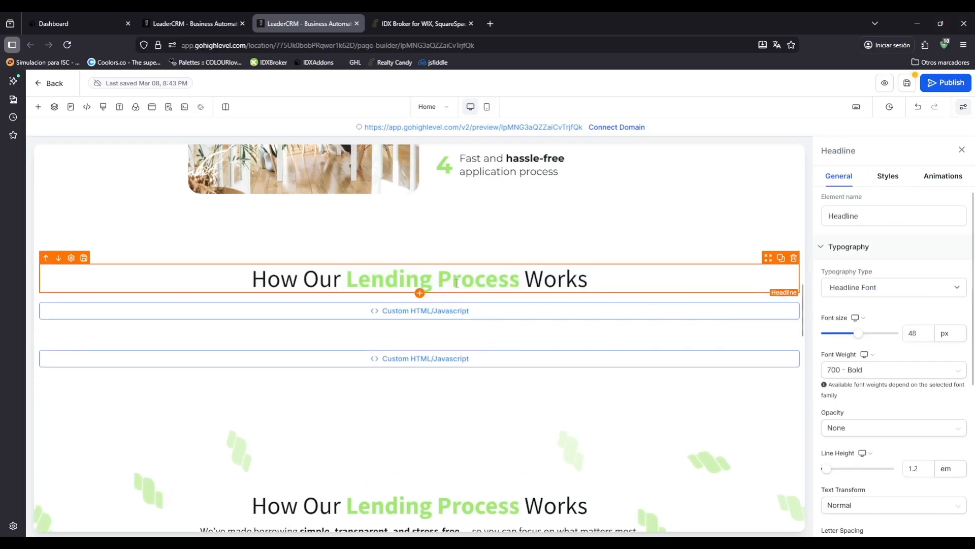
# - Replace the copied headline's text with "Map Search"
pyautogui.tripleClick(579, 283)
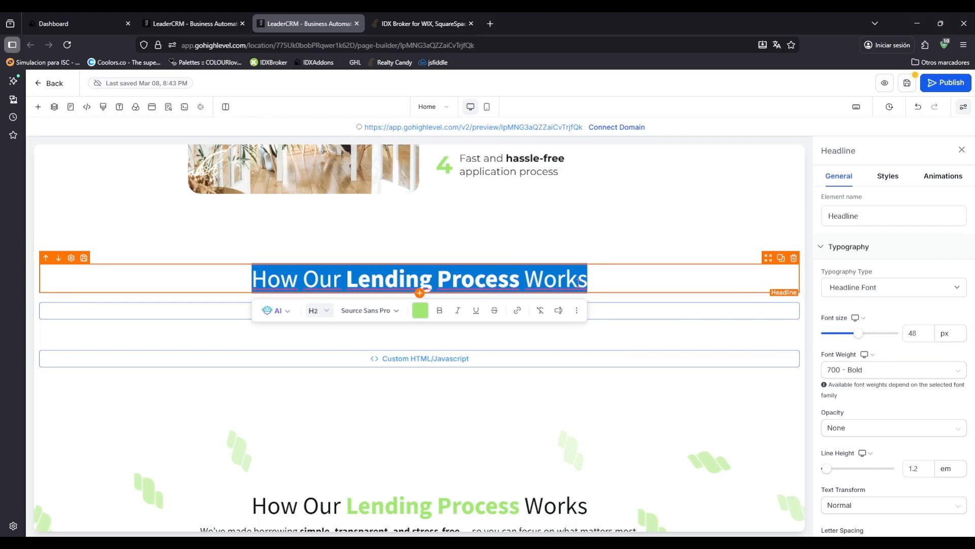
pyautogui.write('Our Areas')
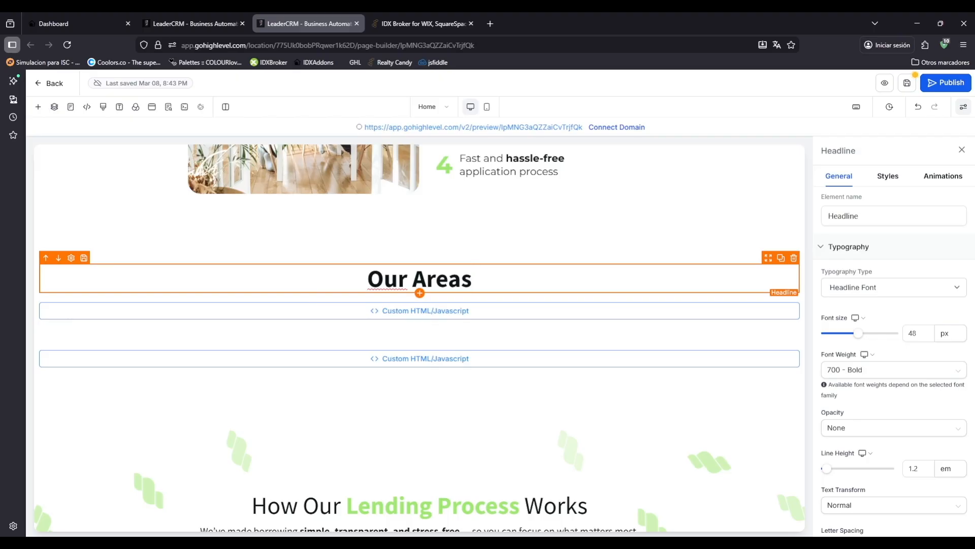
pyautogui.press('BackSpace')
pyautogui.press('BackSpace')
pyautogui.press('BackSpace')
pyautogui.press('BackSpace')
pyautogui.press('BackSpace')
pyautogui.press('BackSpace')
pyautogui.press('BackSpace')
pyautogui.press('BackSpace')
pyautogui.press('BackSpace')
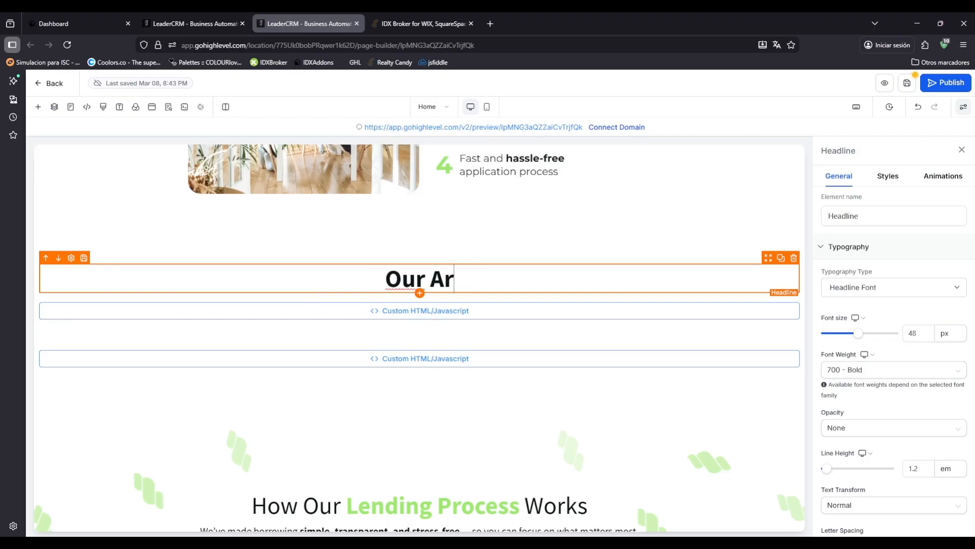
pyautogui.write('Ma')
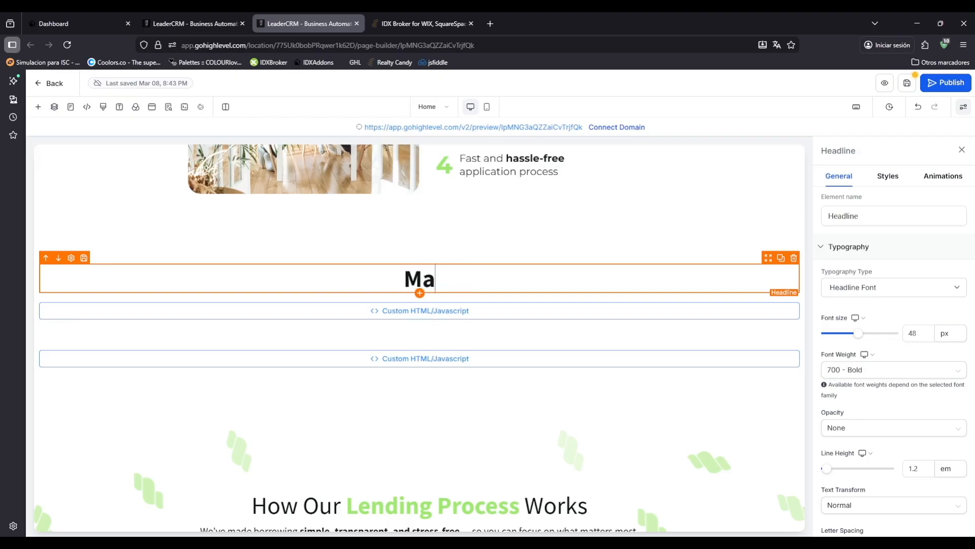
pyautogui.write('p Search')
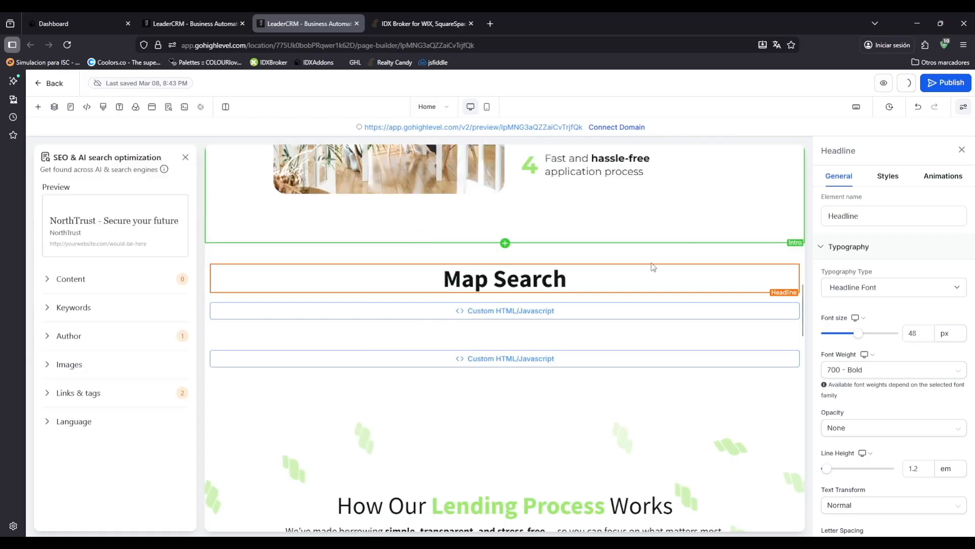
# - Close the SEO & AI search optimization settings, preview the Home page down to the Map Search section, and return to the page builder
pyautogui.click(184, 160)
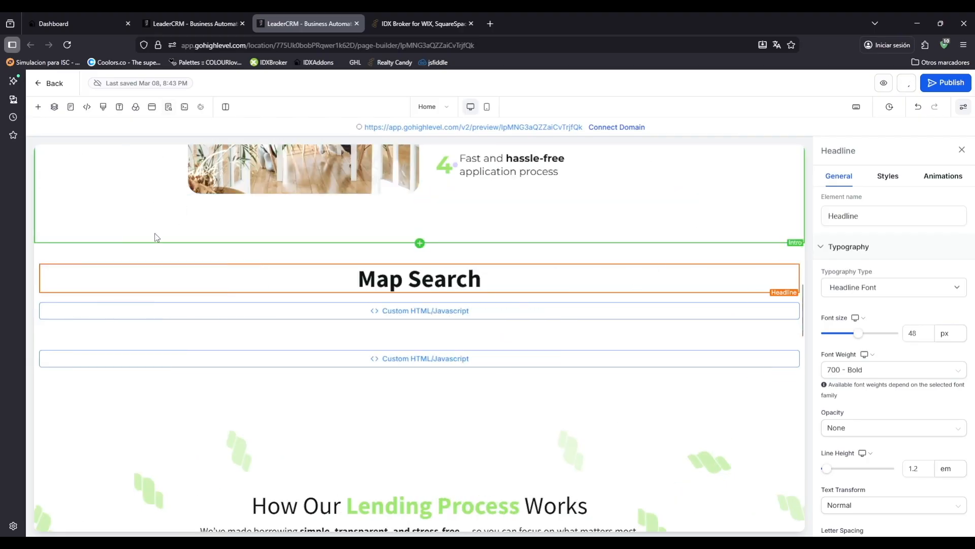
pyautogui.click(884, 83)
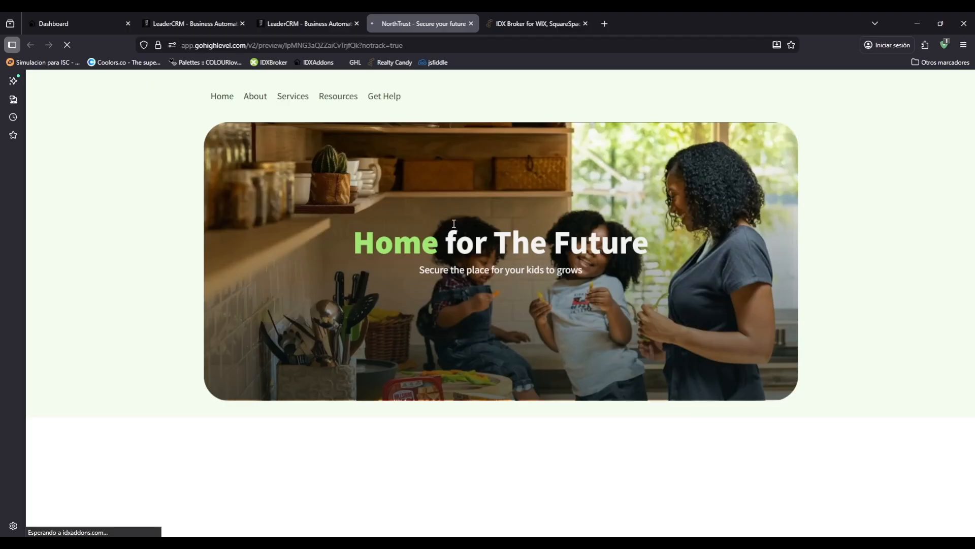
pyautogui.scroll(-7, 453, 224)
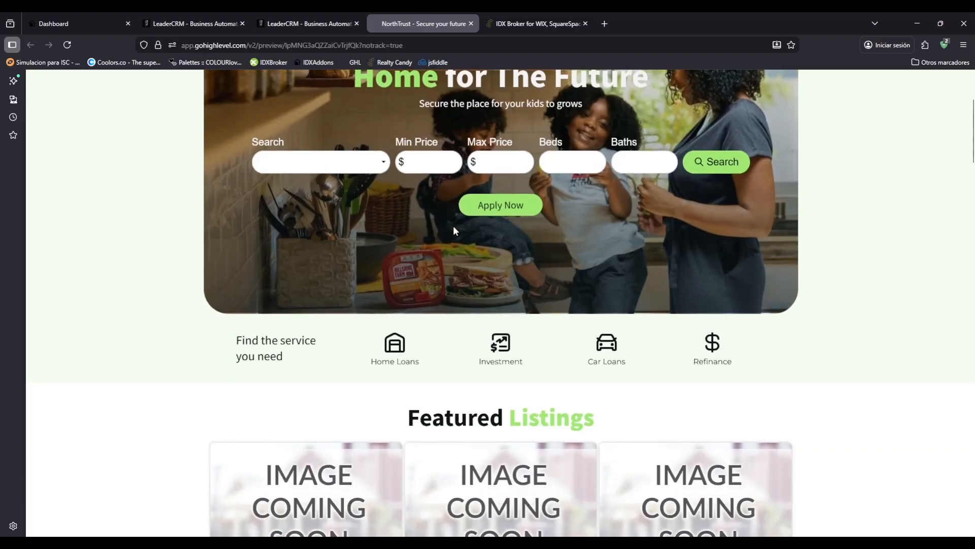
pyautogui.scroll(-15, 455, 230)
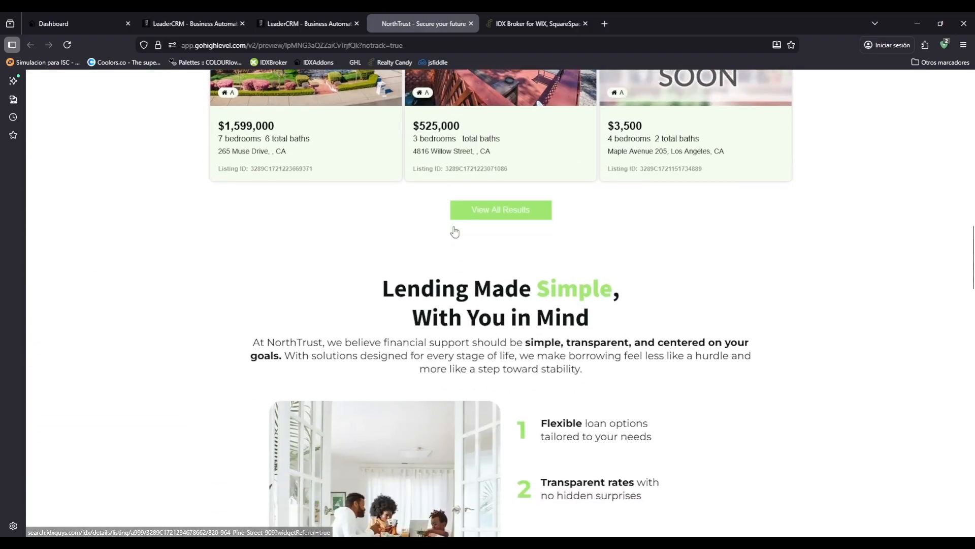
pyautogui.scroll(-5, 454, 227)
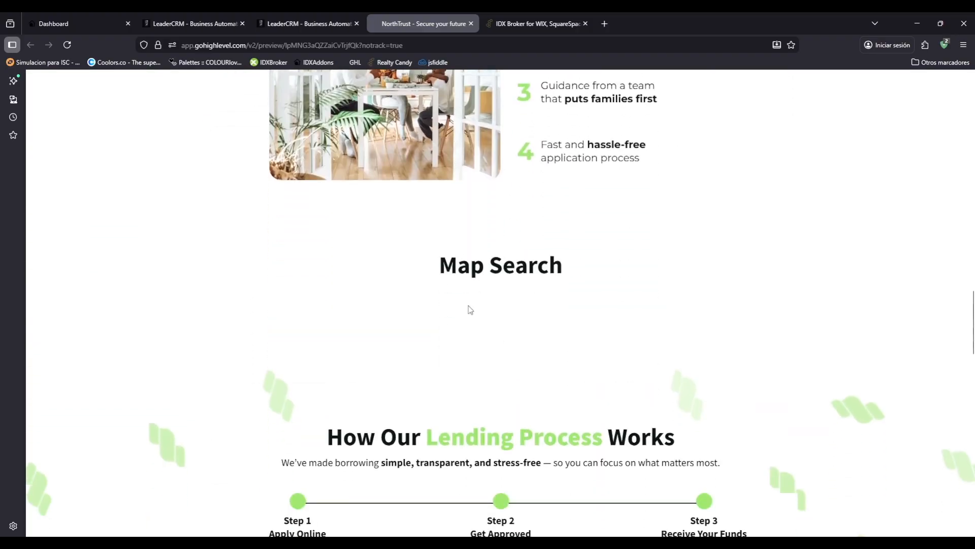
pyautogui.click(319, 23)
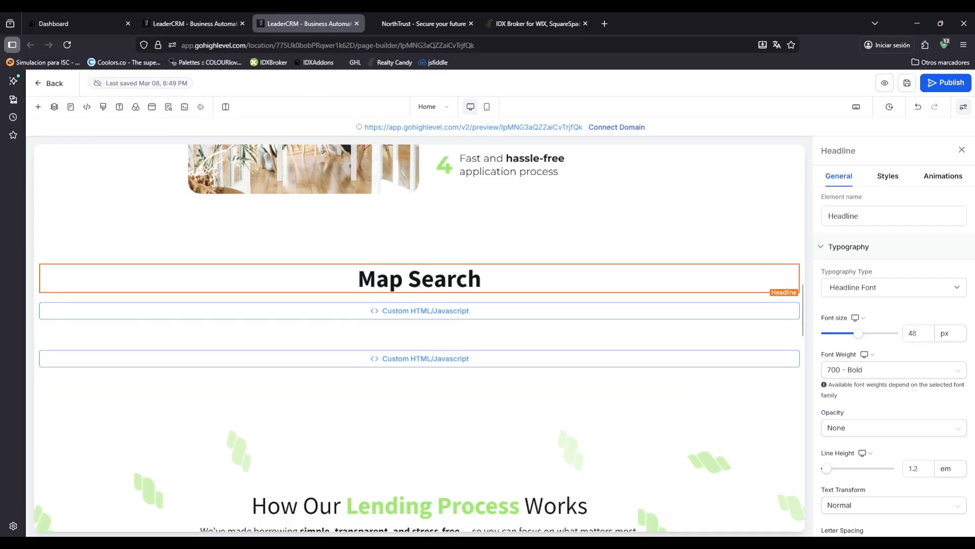
# - Switch to IDX Addons, search the apps for "Google" and open the Google Map Widget app
pyautogui.click(76, 23)
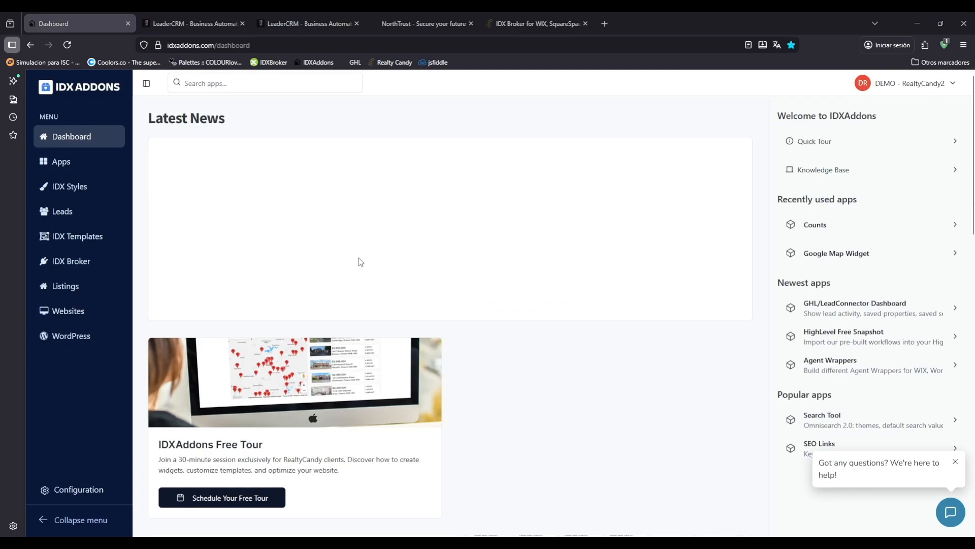
pyautogui.click(73, 169)
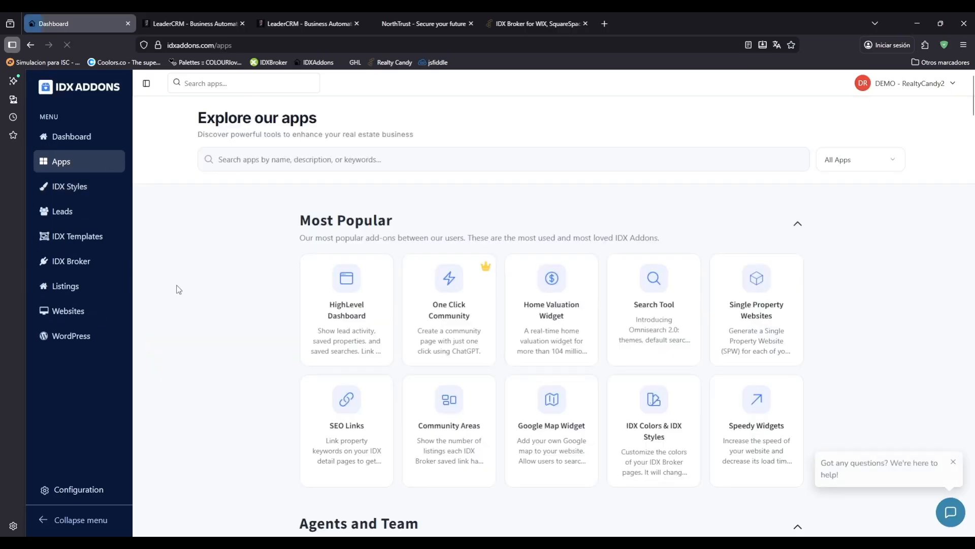
pyautogui.click(402, 166)
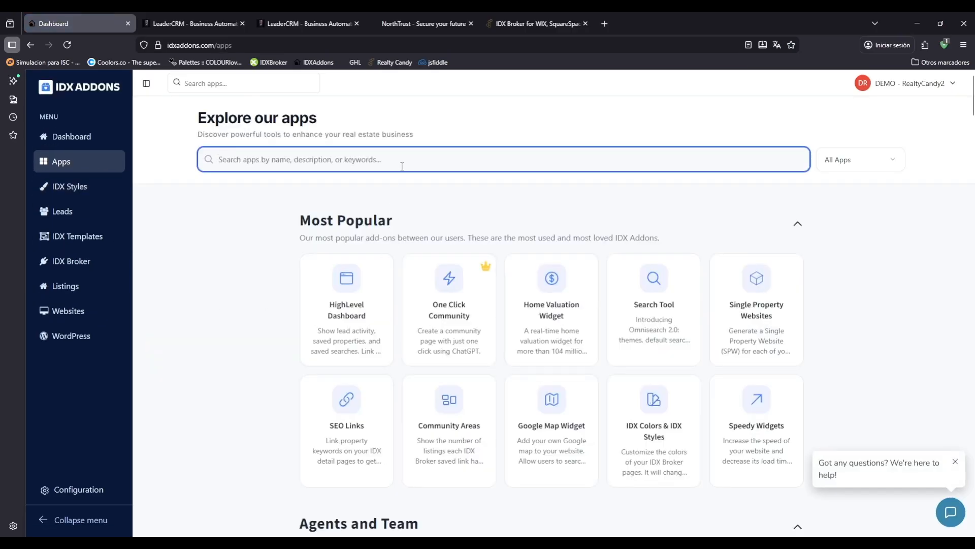
pyautogui.write('Google')
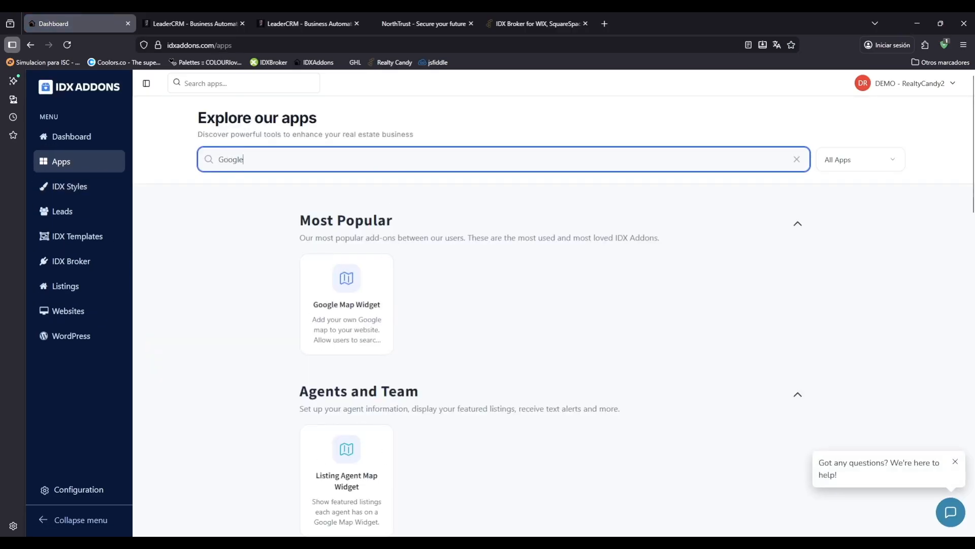
pyautogui.click(338, 297)
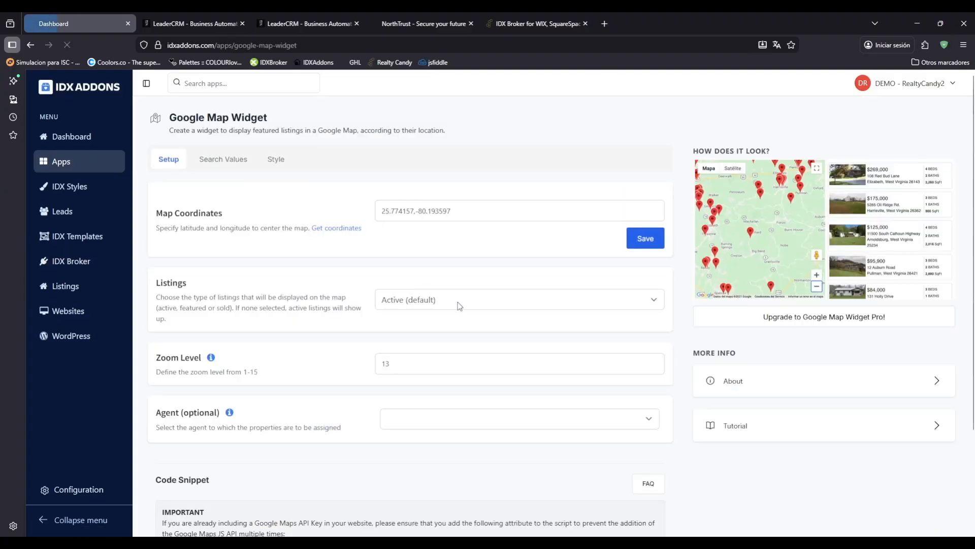
# - Center the map on Miami using the city coordinates search and set the zoom level to 10
pyautogui.scroll(-1, 562, 252)
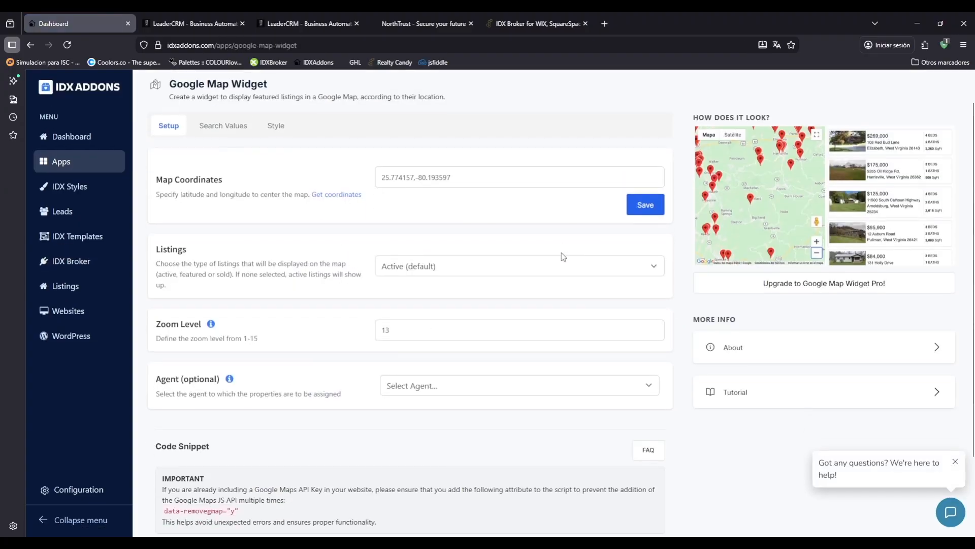
pyautogui.scroll(1, 556, 255)
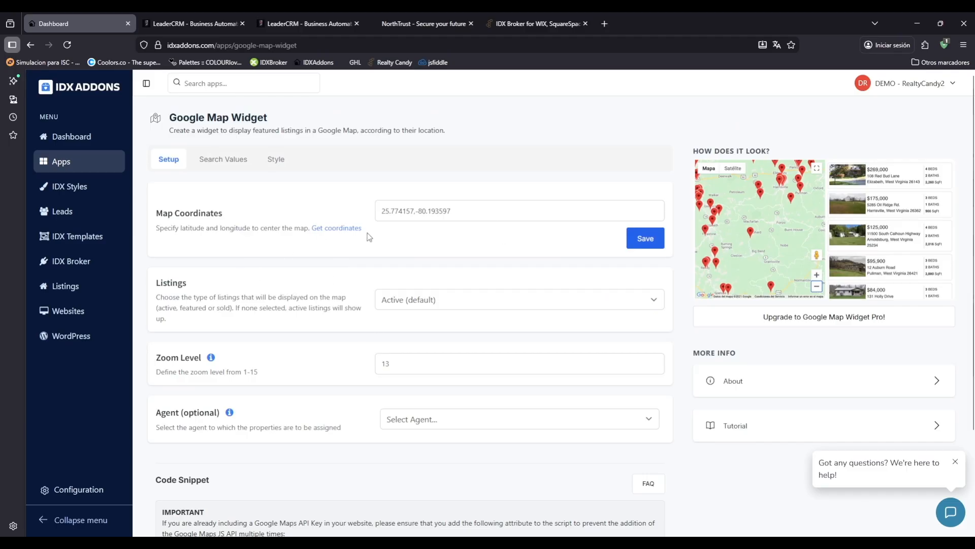
pyautogui.click(350, 229)
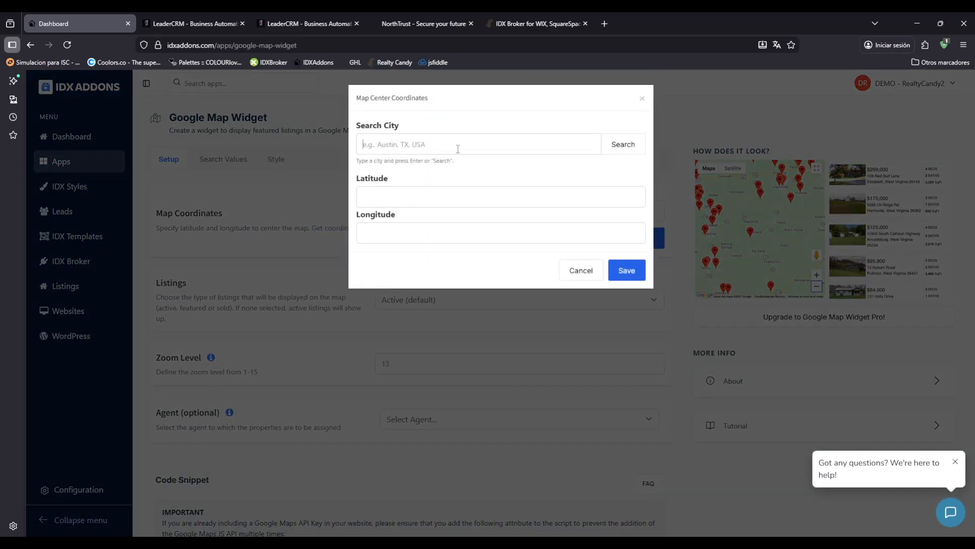
pyautogui.click(458, 149)
pyautogui.write('Miami')
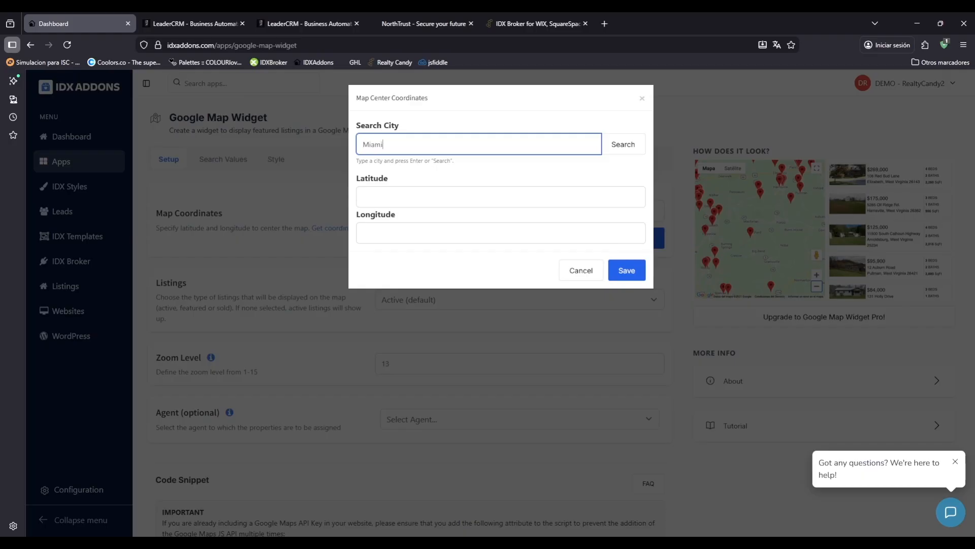
pyautogui.click(622, 144)
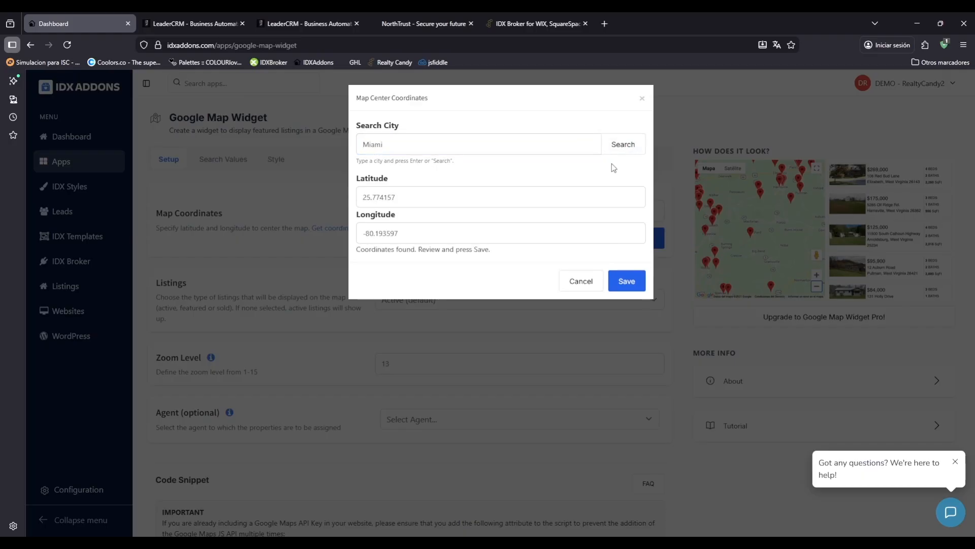
pyautogui.click(627, 283)
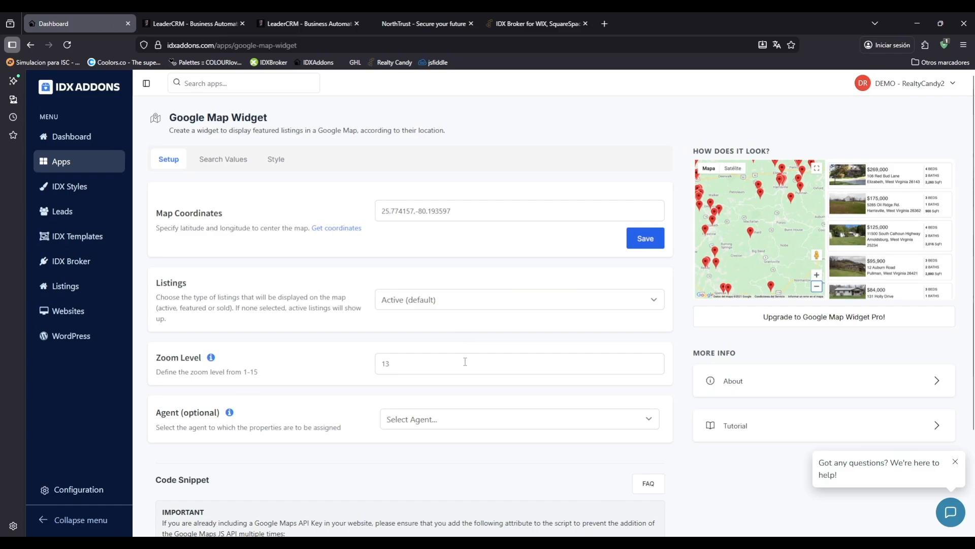
pyautogui.doubleClick(465, 362)
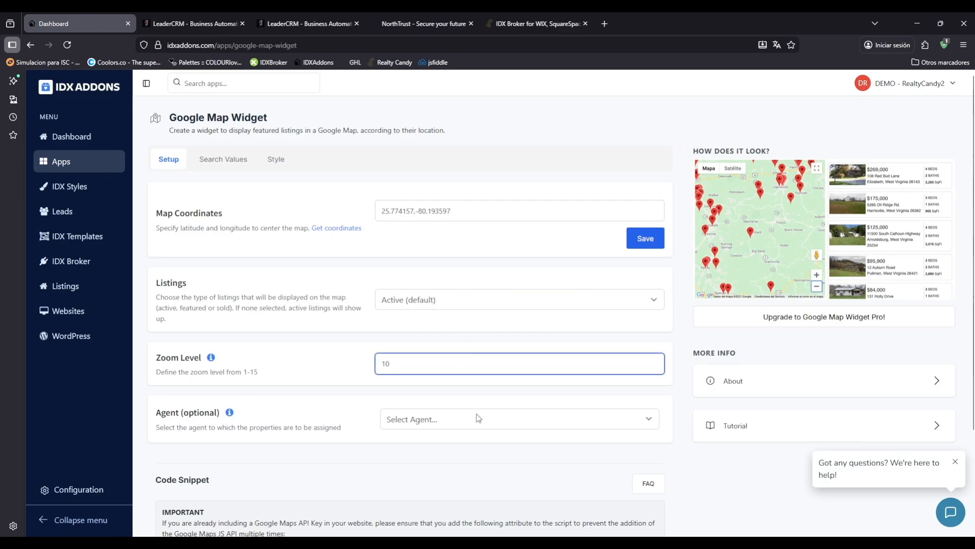
pyautogui.click(459, 477)
# - Preview the Google Map Widget, look through its listings, and return to the widget's setup page
pyautogui.scroll(-3, 457, 475)
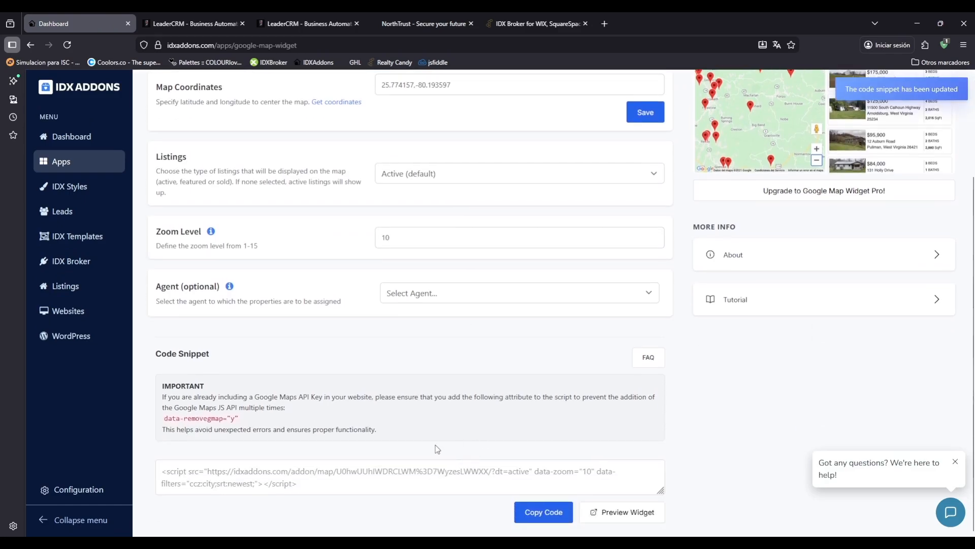
pyautogui.click(628, 512)
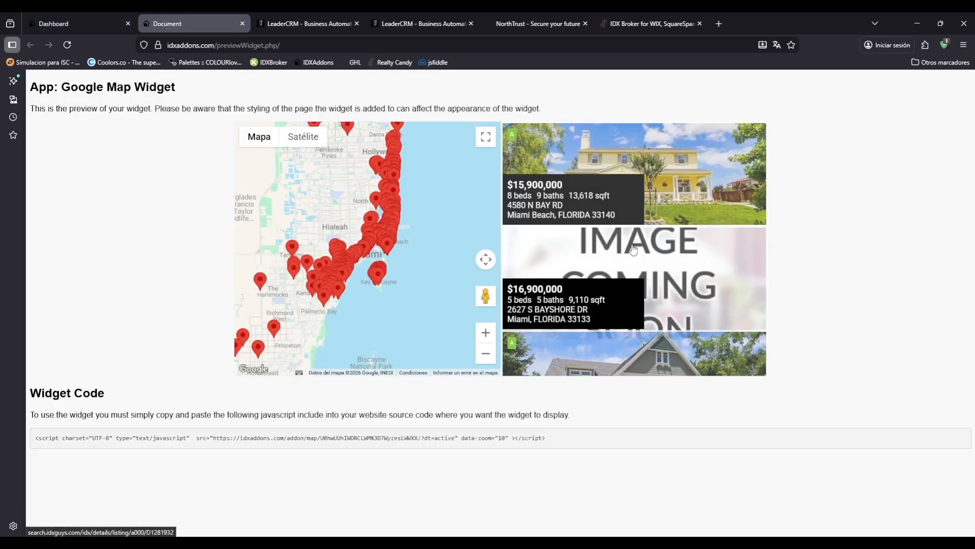
pyautogui.scroll(-10, 633, 250)
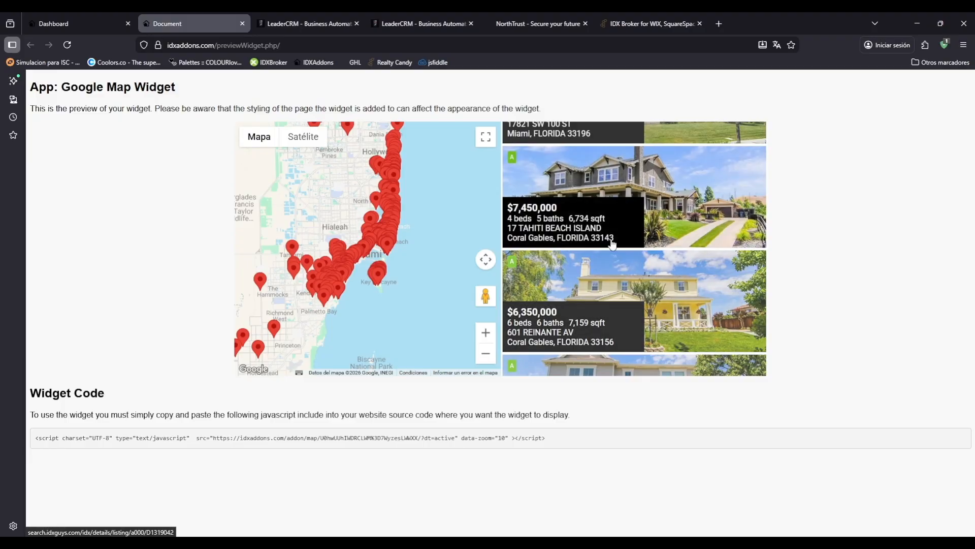
pyautogui.click(60, 20)
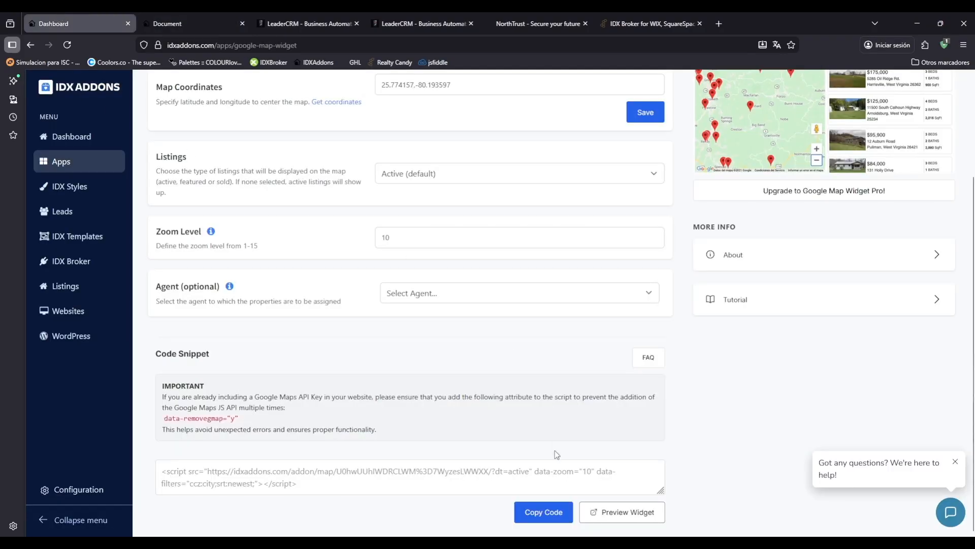
# - Copy the Google Map Widget's code snippet
pyautogui.click(548, 513)
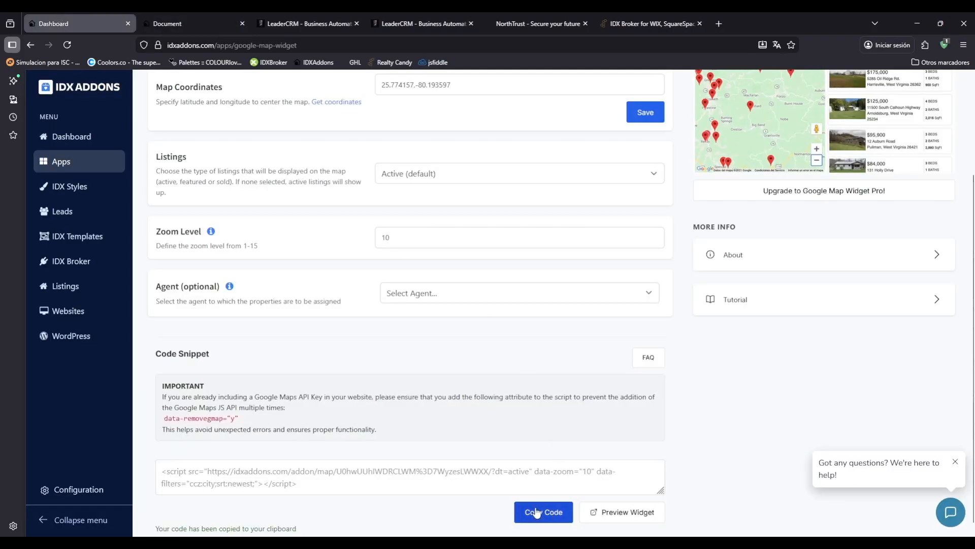
pyautogui.moveTo(163, 529); pyautogui.dragTo(264, 517)
pyautogui.click(318, 530)
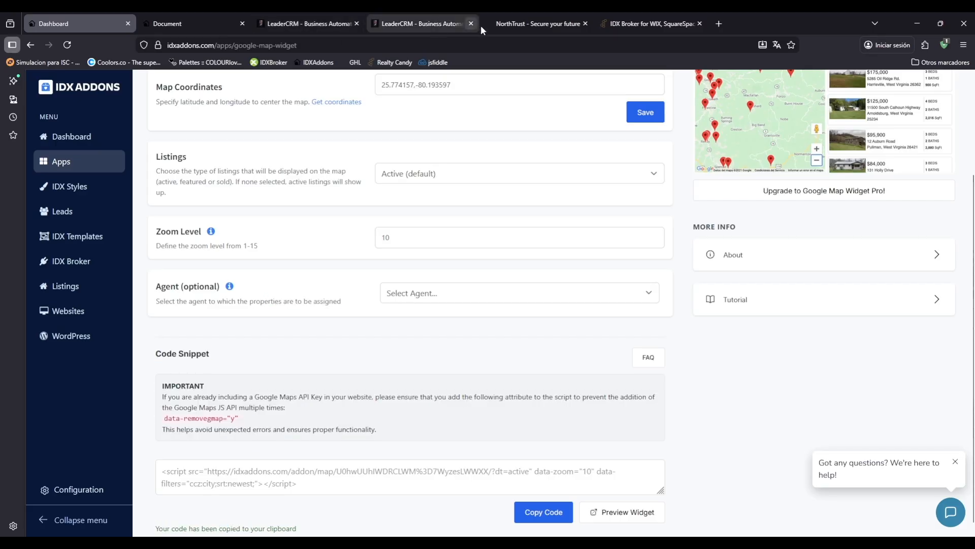
# - Switch to the GoHighLevel page builder, paste the copied snippet into the Google Map Widget element's custom code, and save the page
pyautogui.click(340, 24)
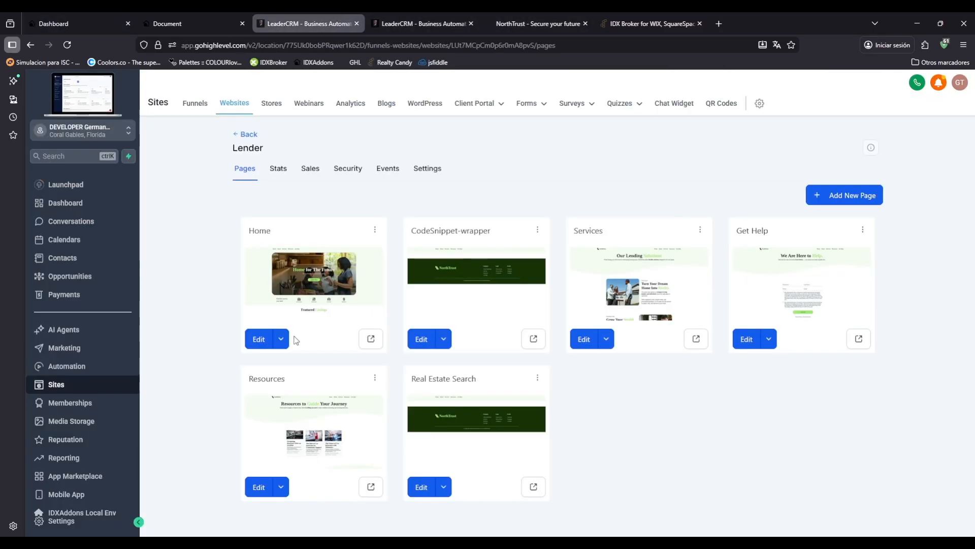
pyautogui.click(415, 21)
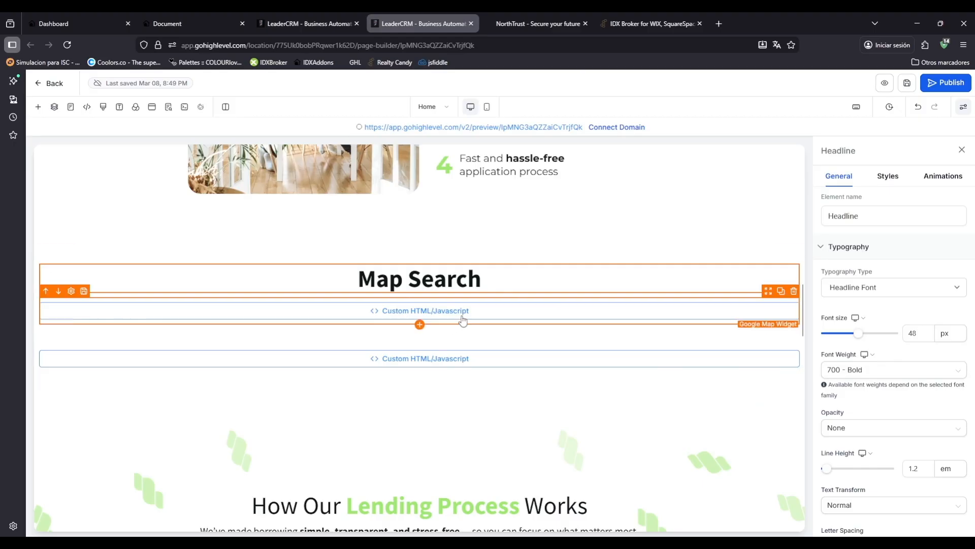
pyautogui.click(463, 319)
pyautogui.click(894, 248)
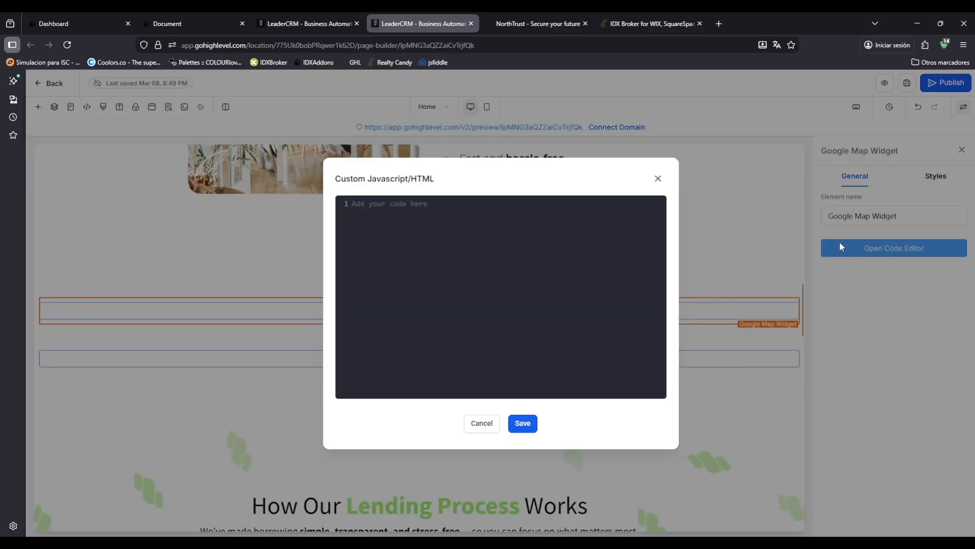
pyautogui.hotkey('ctrl', 'v')
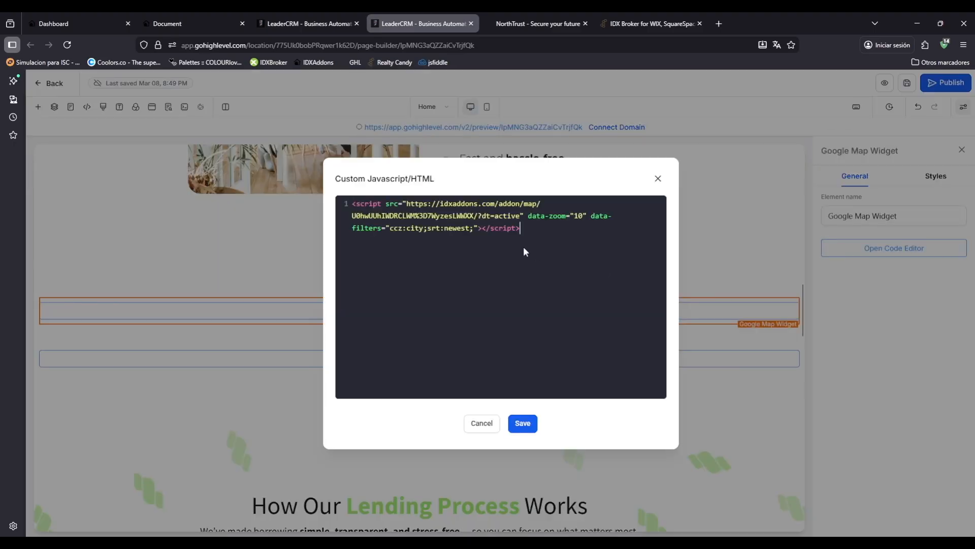
pyautogui.click(522, 423)
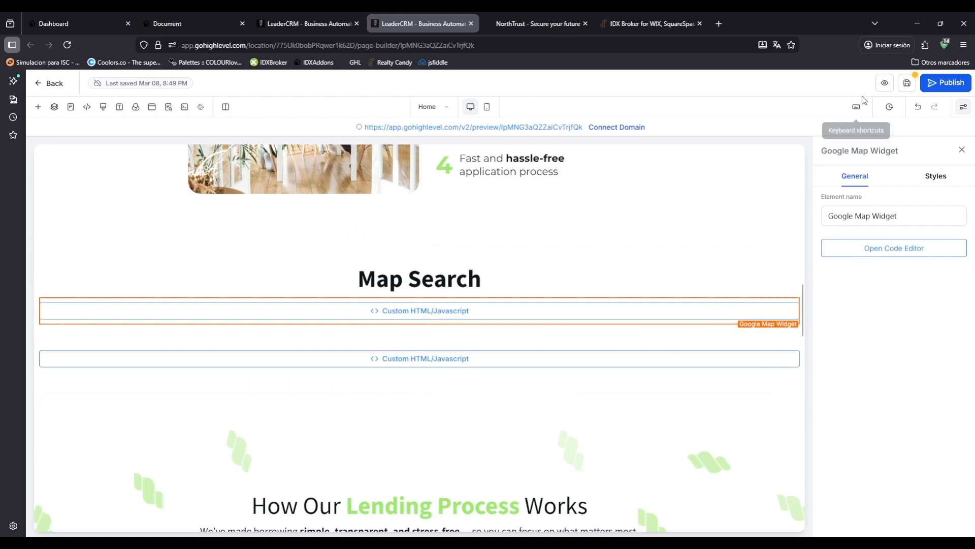
pyautogui.click(903, 89)
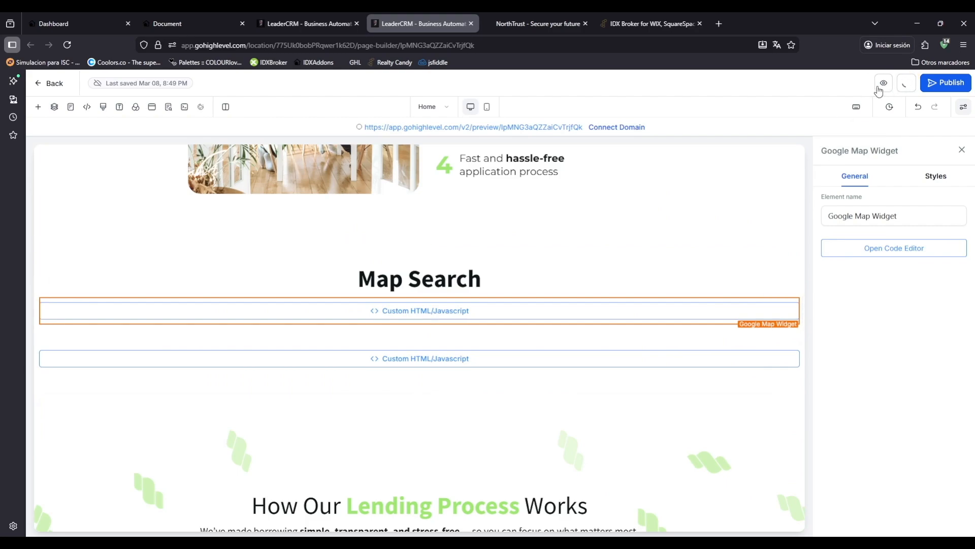
# - Preview the Home page, close the older preview, and examine the map under the Map Search headline
pyautogui.click(884, 83)
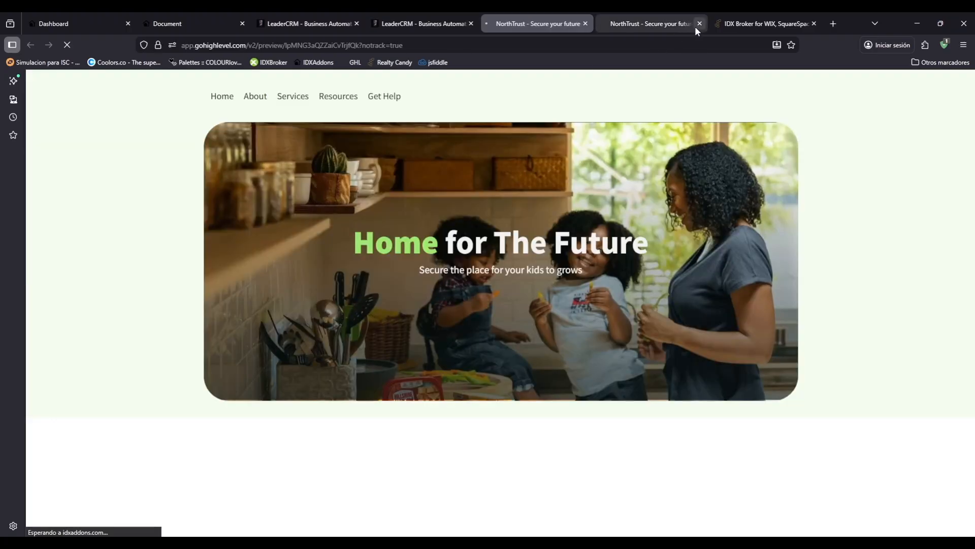
pyautogui.click(699, 23)
pyautogui.scroll(-15, 635, 206)
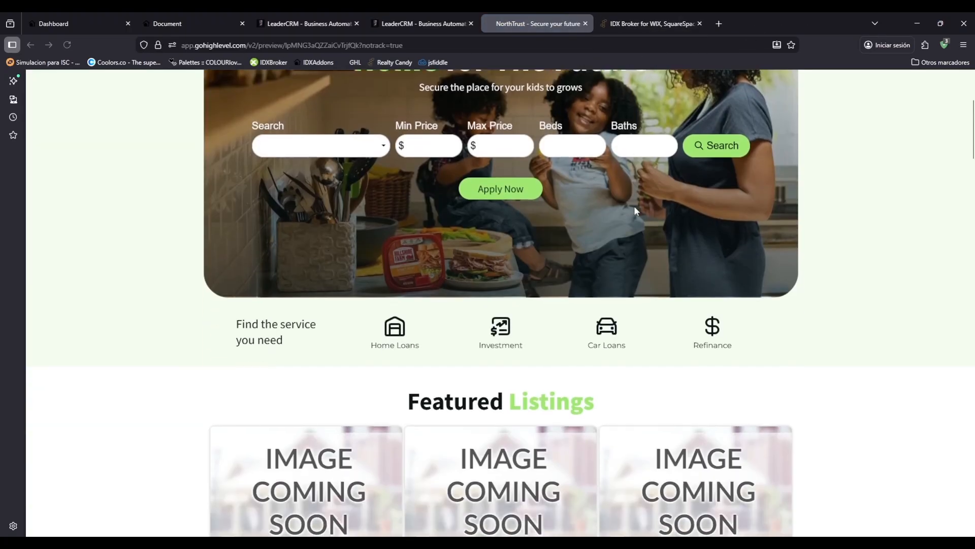
pyautogui.scroll(-12, 635, 212)
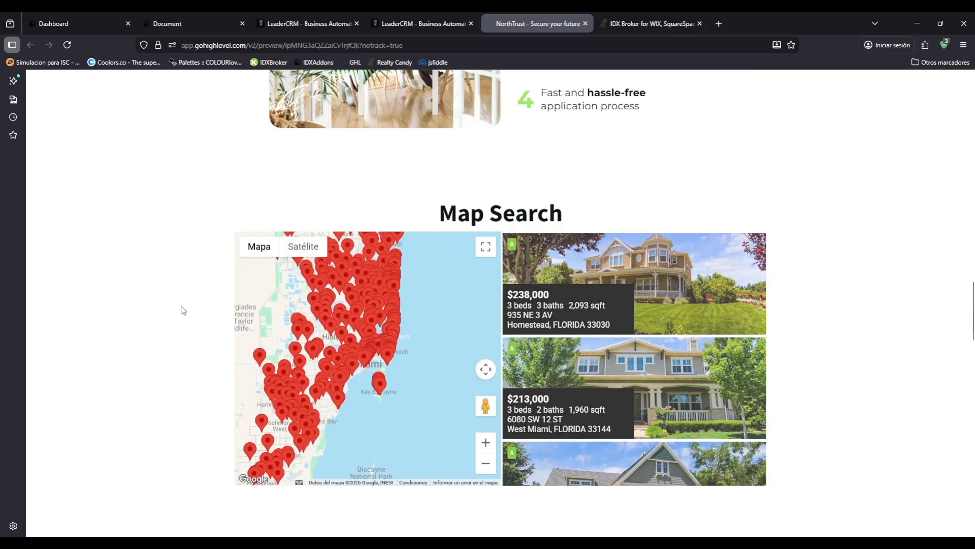
# - Select the Counts Widgets element in the page builder, then switch to IDX Addons, search for "Counts" and open the Counts app
pyautogui.click(419, 24)
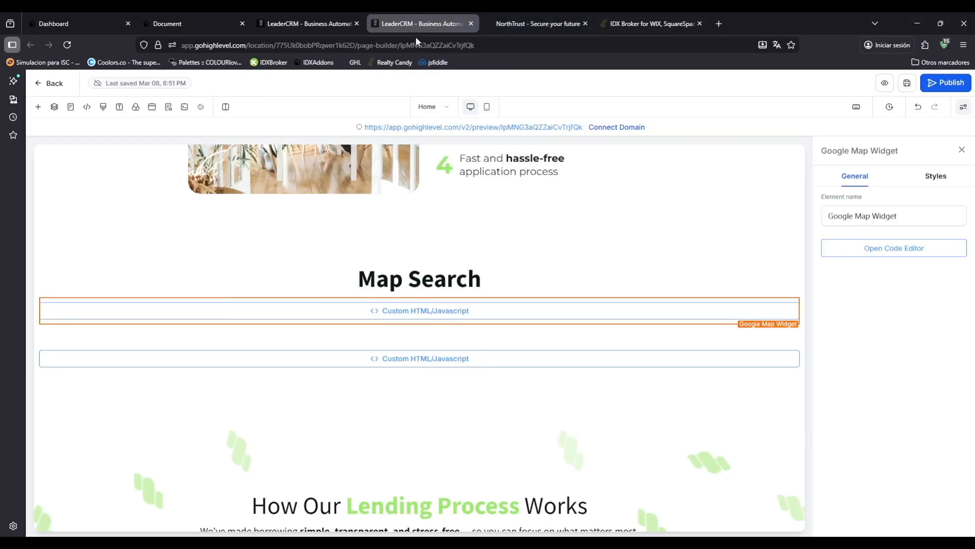
pyautogui.click(527, 359)
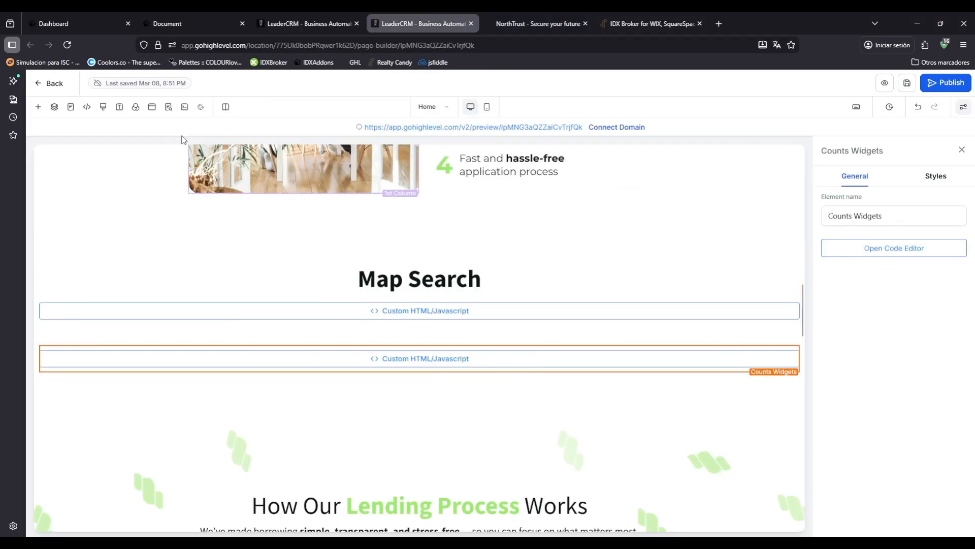
pyautogui.click(99, 22)
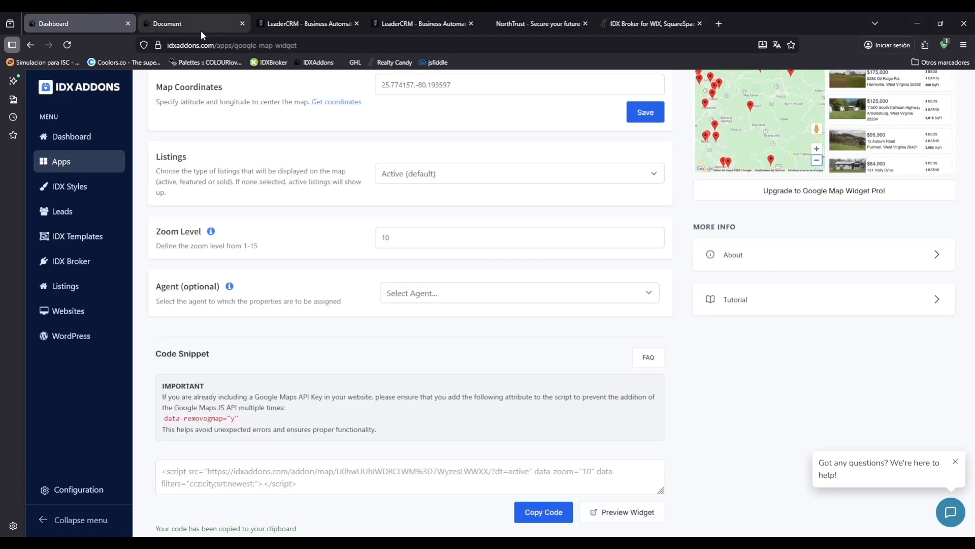
pyautogui.click(99, 163)
pyautogui.click(376, 161)
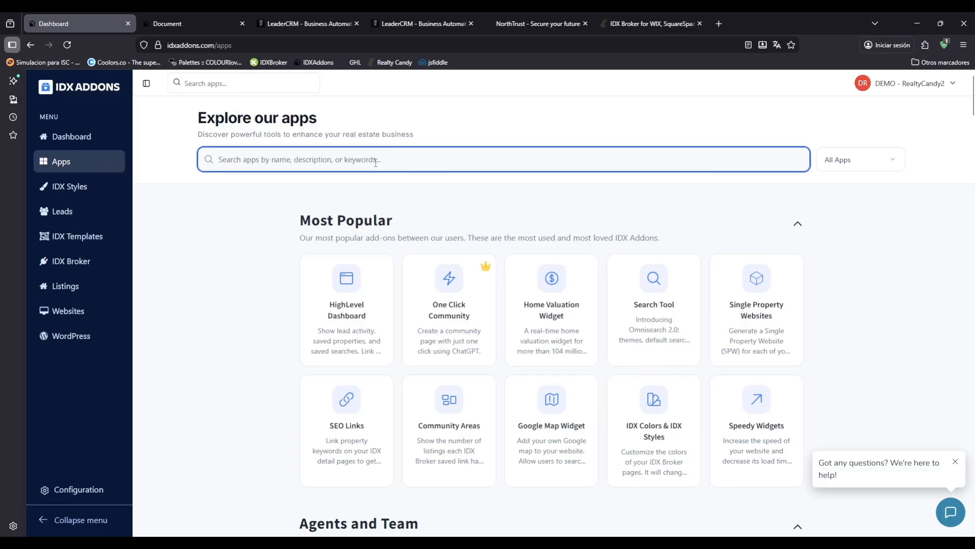
pyautogui.write('Counts')
pyautogui.scroll(-4, 498, 260)
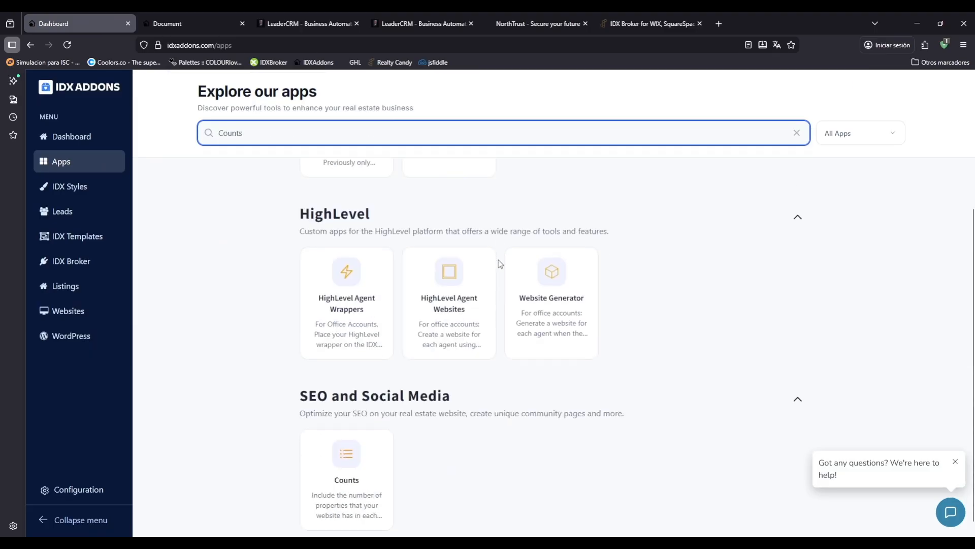
pyautogui.click(354, 453)
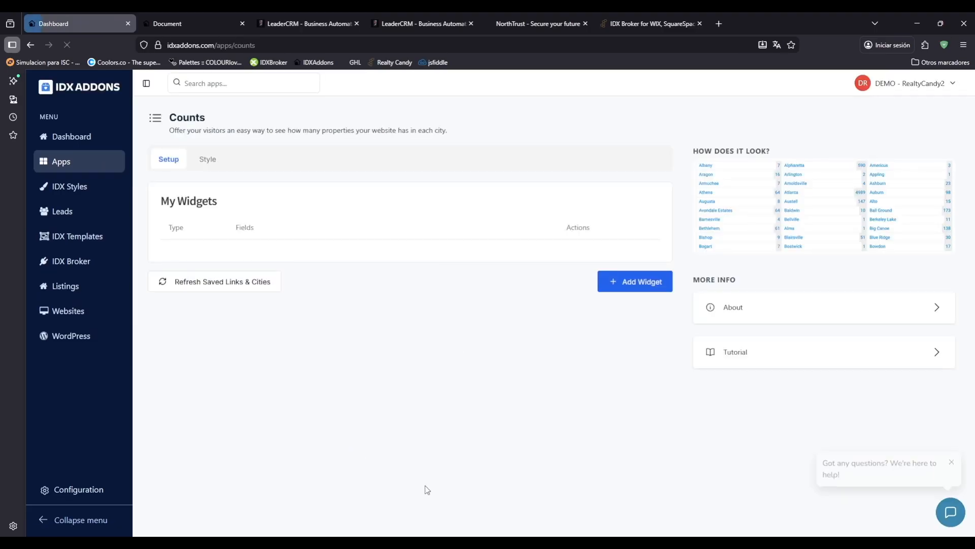
# - Start a new Counts widget of type Cities and add Miami and Miami Beach to it
pyautogui.click(609, 277)
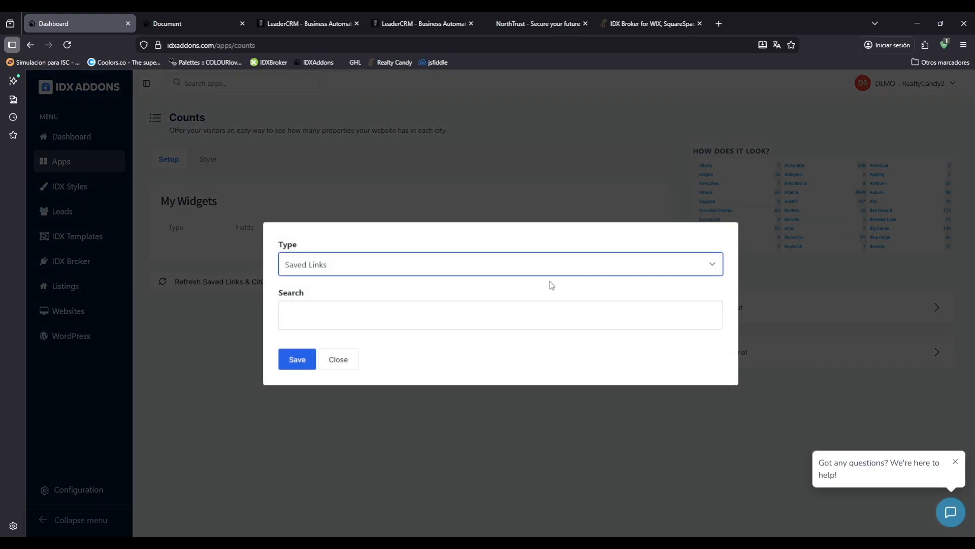
pyautogui.click(452, 270)
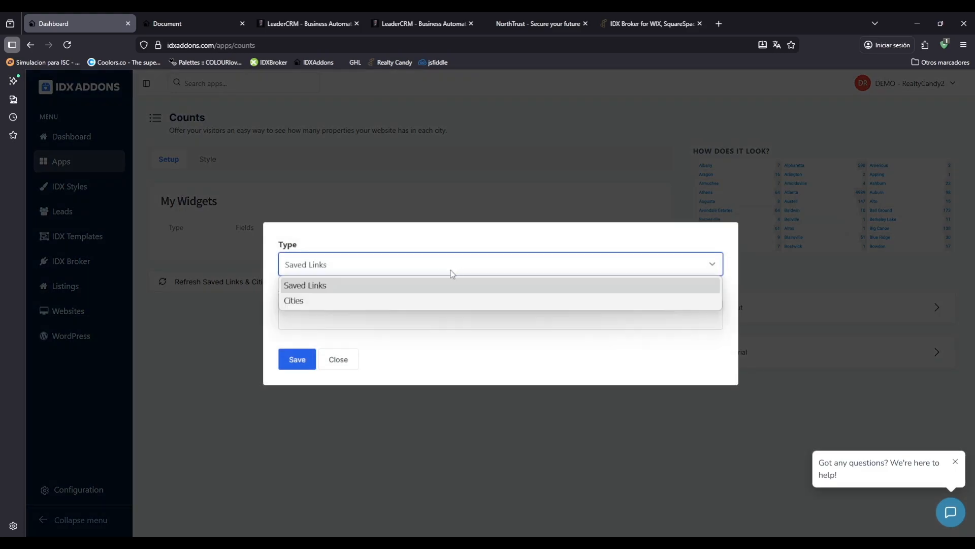
pyautogui.click(337, 300)
pyautogui.click(344, 315)
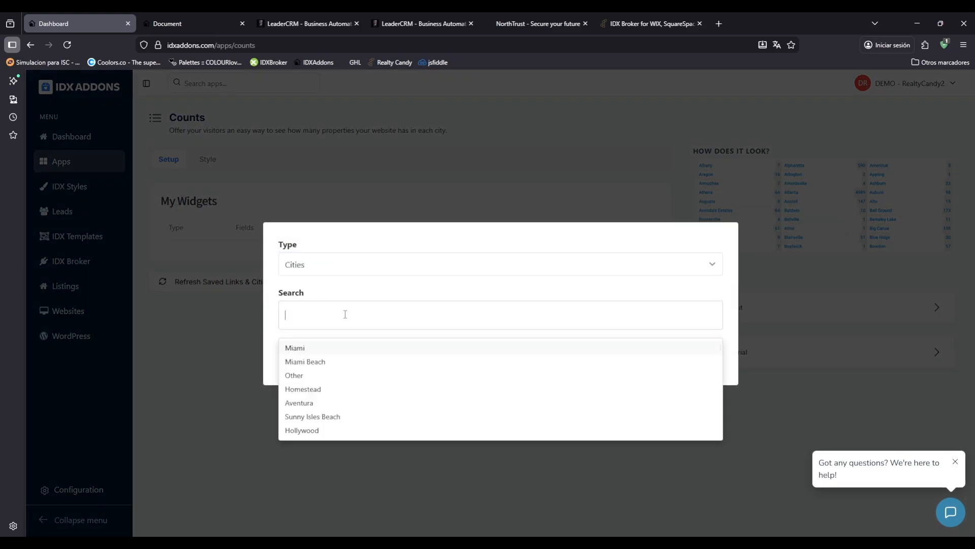
pyautogui.click(330, 354)
pyautogui.click(330, 344)
# - Add Hollywood, North Miami and Miami Gardens to the Counts widget's cities
pyautogui.scroll(-1, 346, 382)
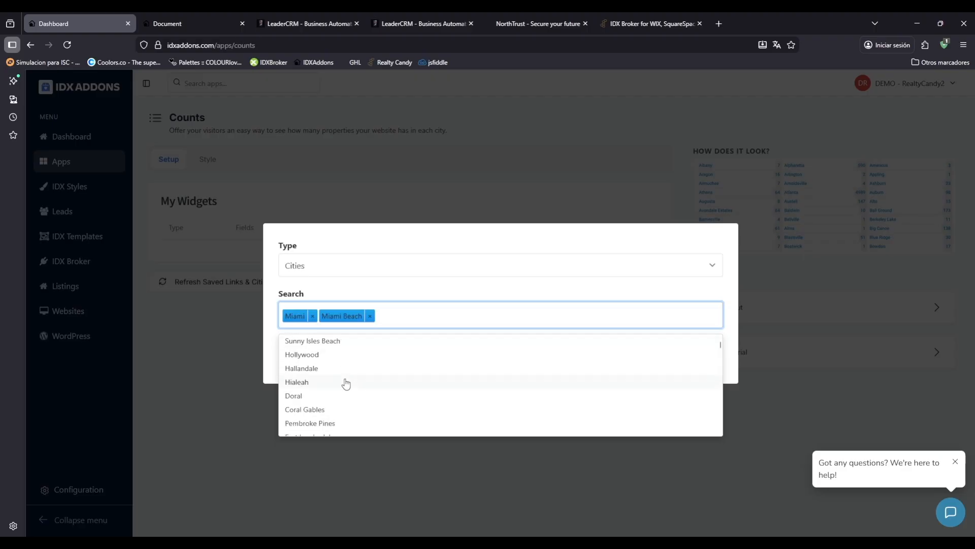
pyautogui.scroll(-1, 345, 384)
pyautogui.click(335, 346)
pyautogui.scroll(-2, 327, 361)
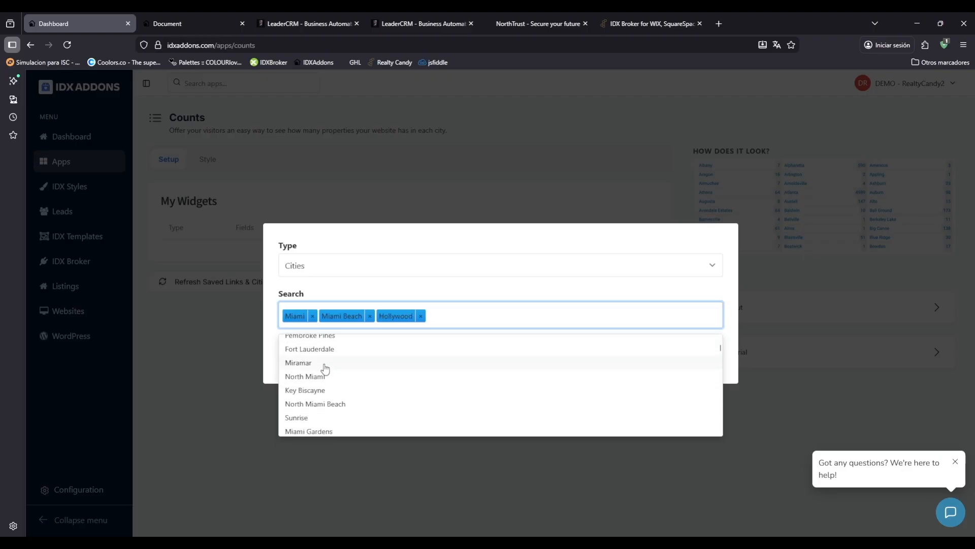
pyautogui.click(331, 378)
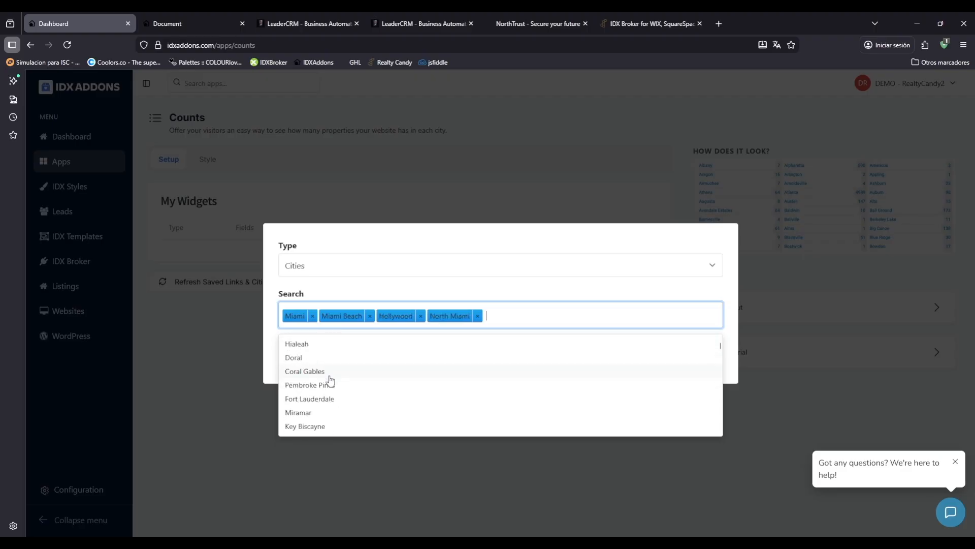
pyautogui.scroll(-2, 331, 392)
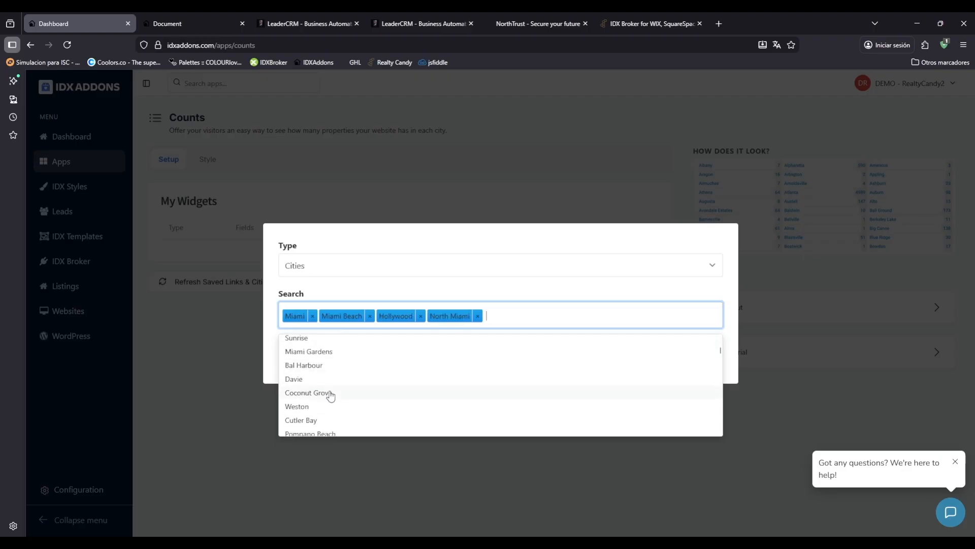
pyautogui.click(337, 353)
# - Add Miami Lakes, Miami Springs and South Miami to the Counts widget's cities
pyautogui.scroll(-3, 338, 371)
pyautogui.scroll(-3, 339, 386)
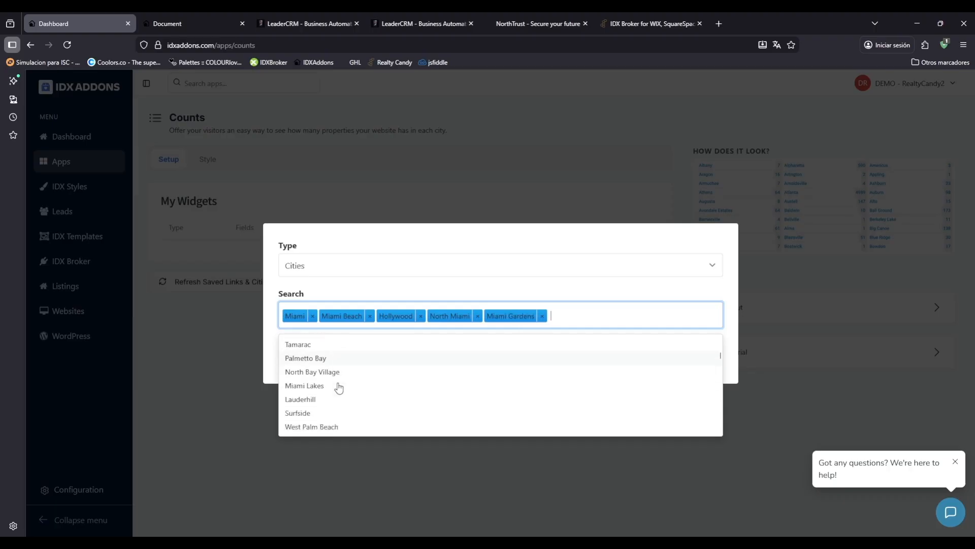
pyautogui.click(345, 364)
pyautogui.scroll(-3, 345, 365)
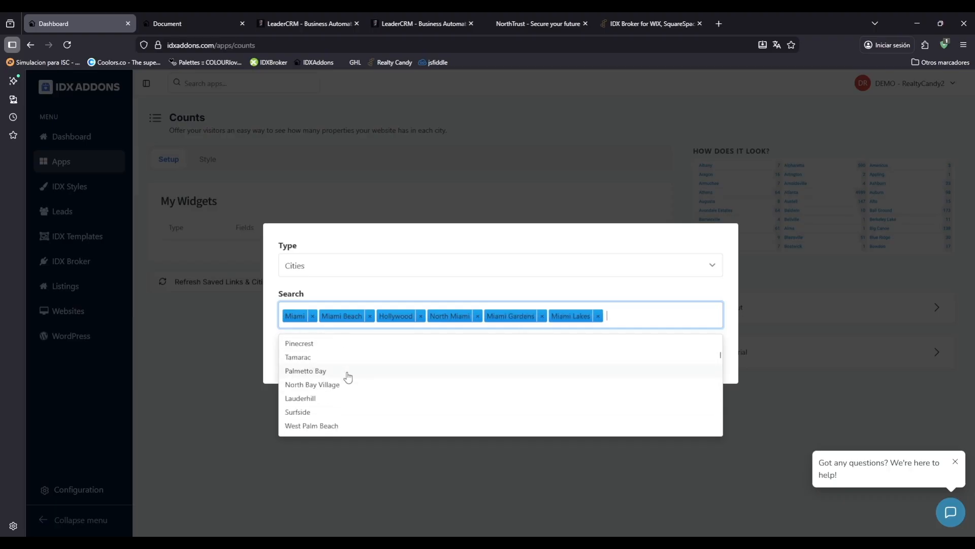
pyautogui.scroll(-2, 363, 395)
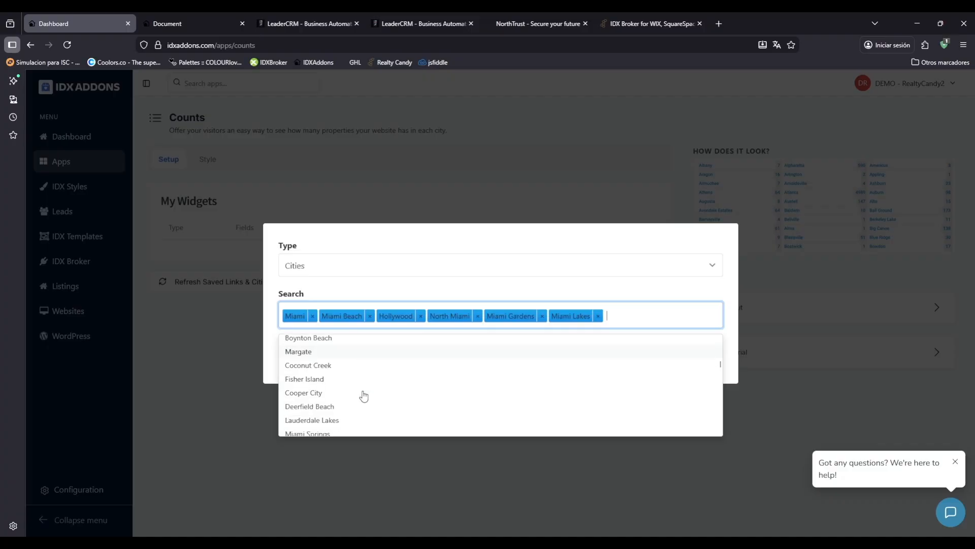
pyautogui.click(360, 412)
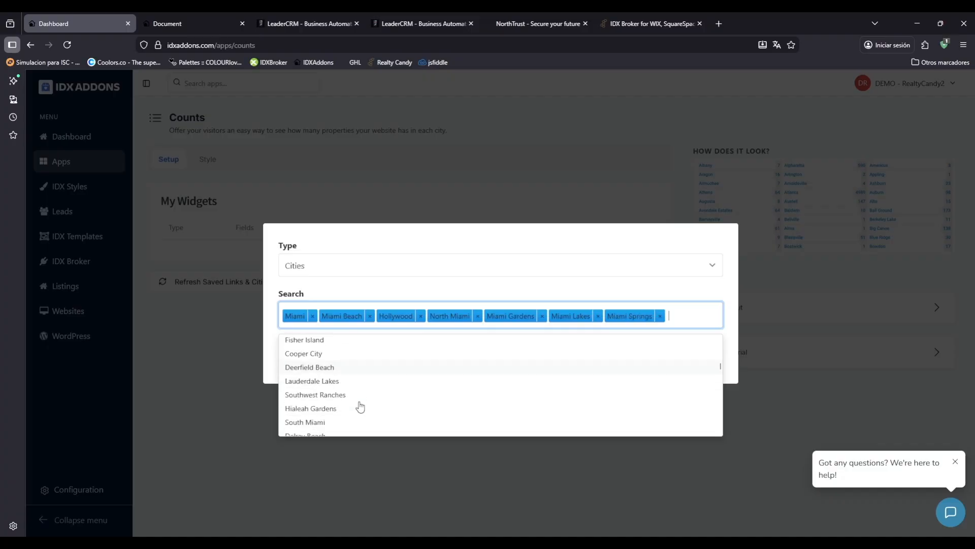
pyautogui.click(347, 338)
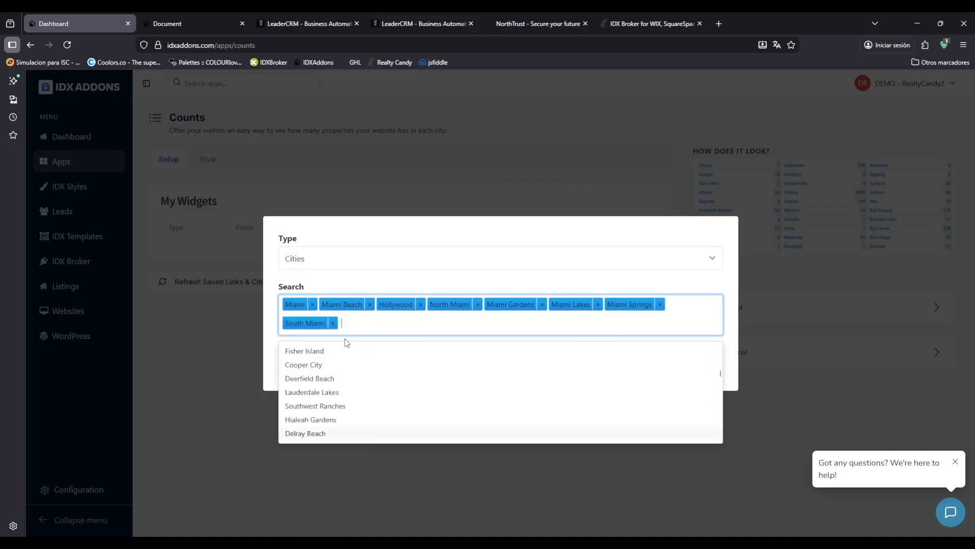
# - Add West Miami to the Counts widget's cities and save the widget
pyautogui.scroll(-3, 392, 376)
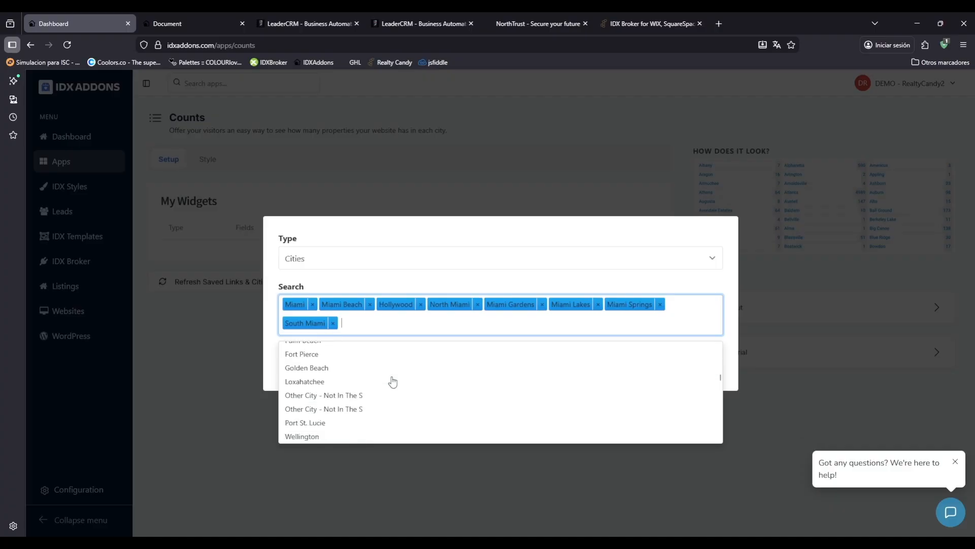
pyautogui.scroll(-5, 393, 382)
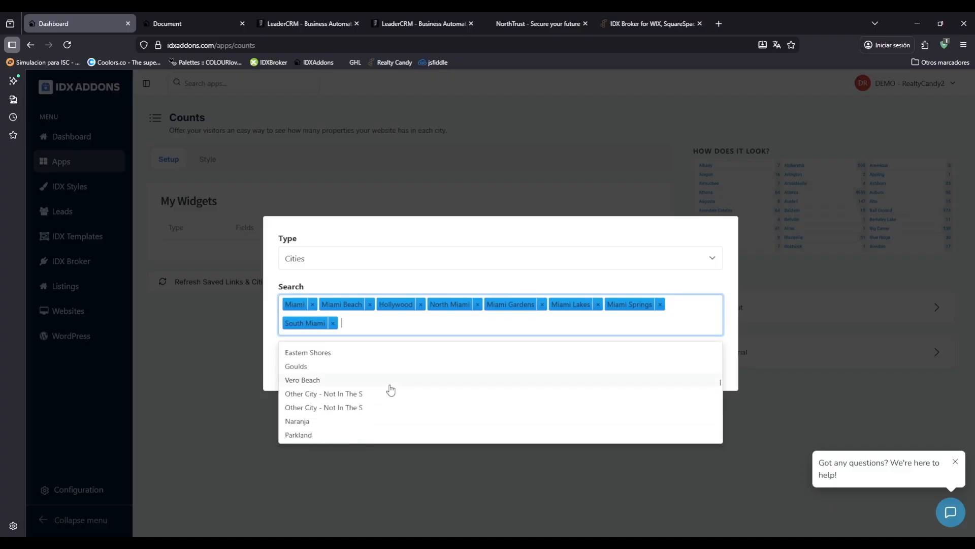
pyautogui.scroll(-1, 391, 389)
pyautogui.click(384, 404)
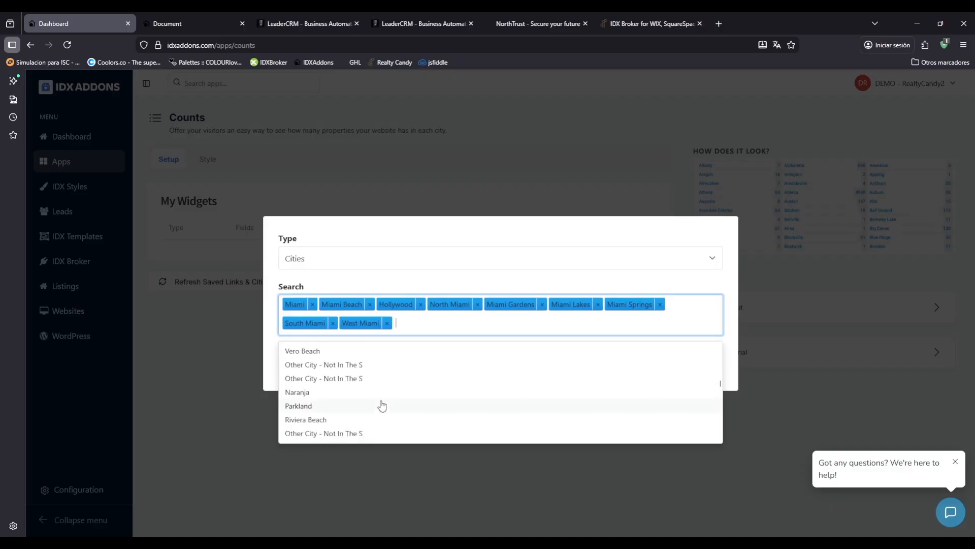
pyautogui.scroll(-3, 385, 394)
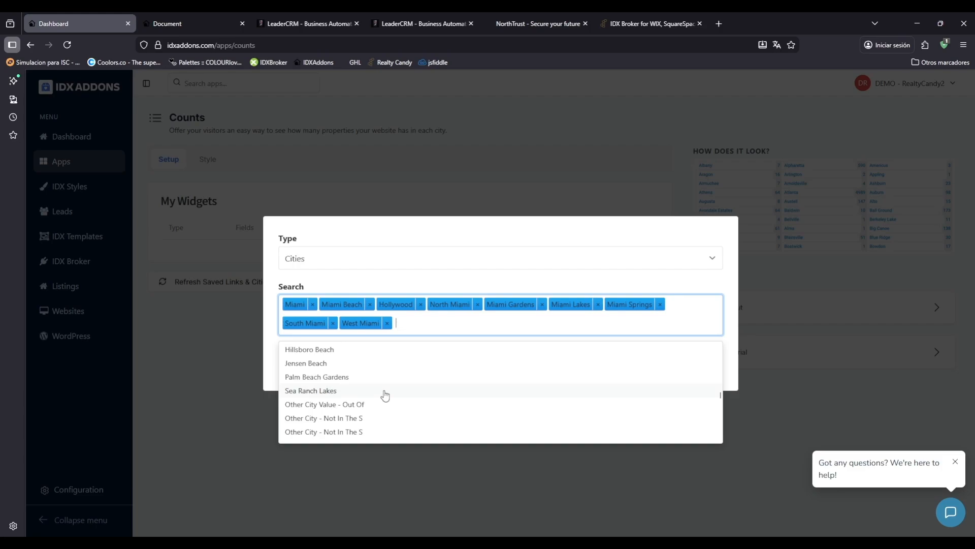
pyautogui.scroll(-5, 385, 394)
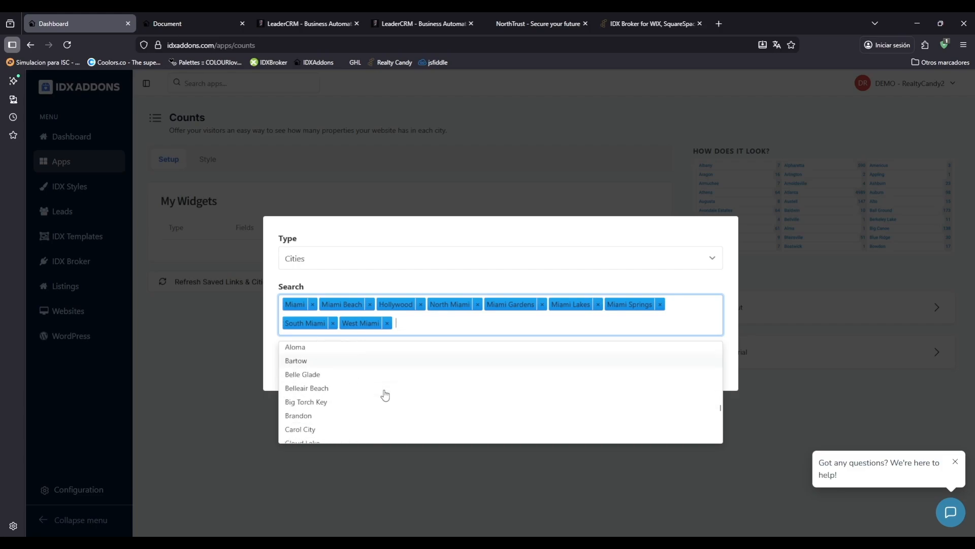
pyautogui.scroll(-1, 385, 395)
pyautogui.scroll(-5, 378, 401)
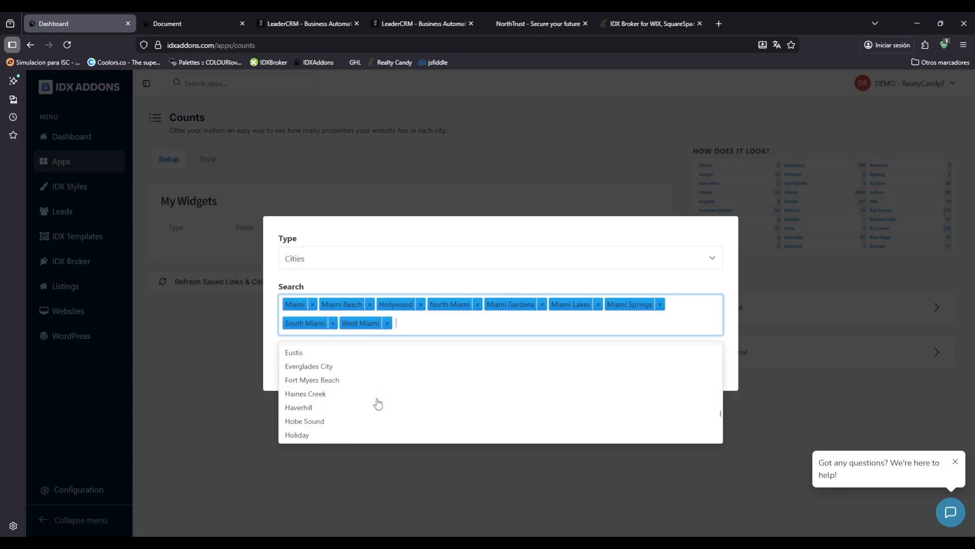
pyautogui.click(471, 246)
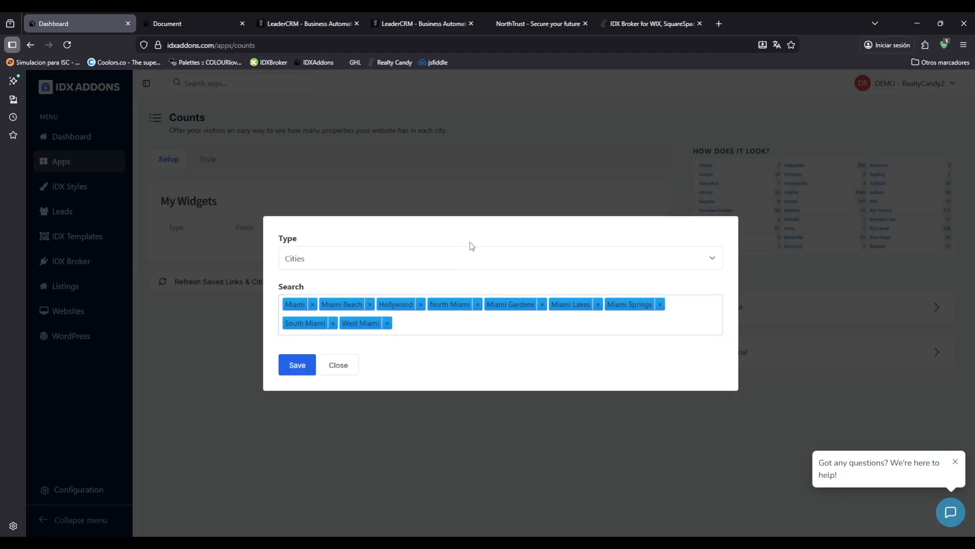
pyautogui.click(294, 374)
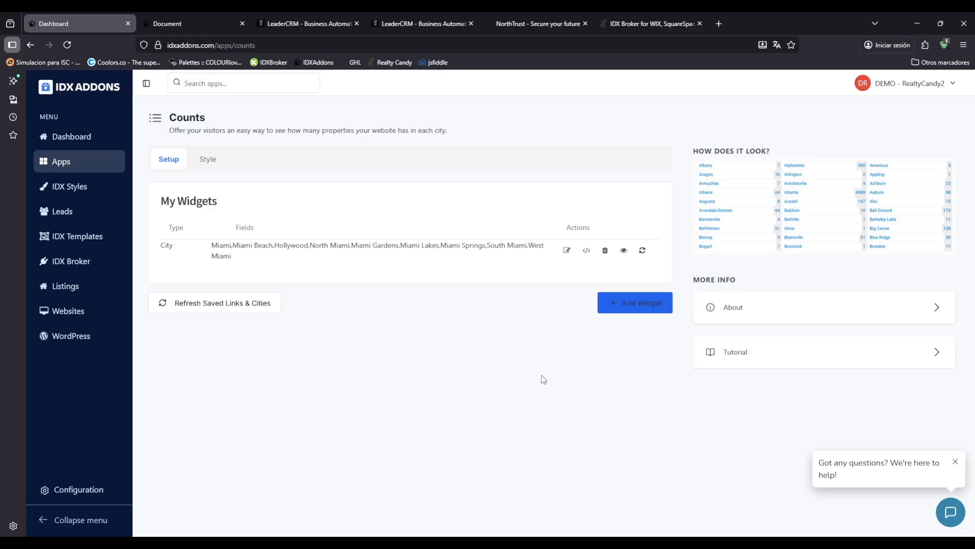
# - Set the Miami cities Counts widget to open results in a new tab, preview it and copy its embed code
pyautogui.click(587, 252)
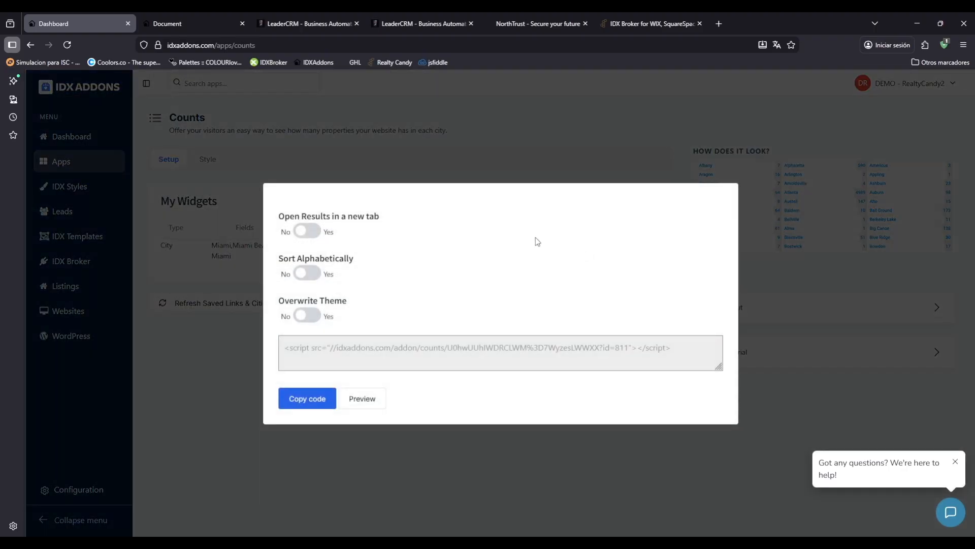
pyautogui.moveTo(285, 219); pyautogui.dragTo(348, 216)
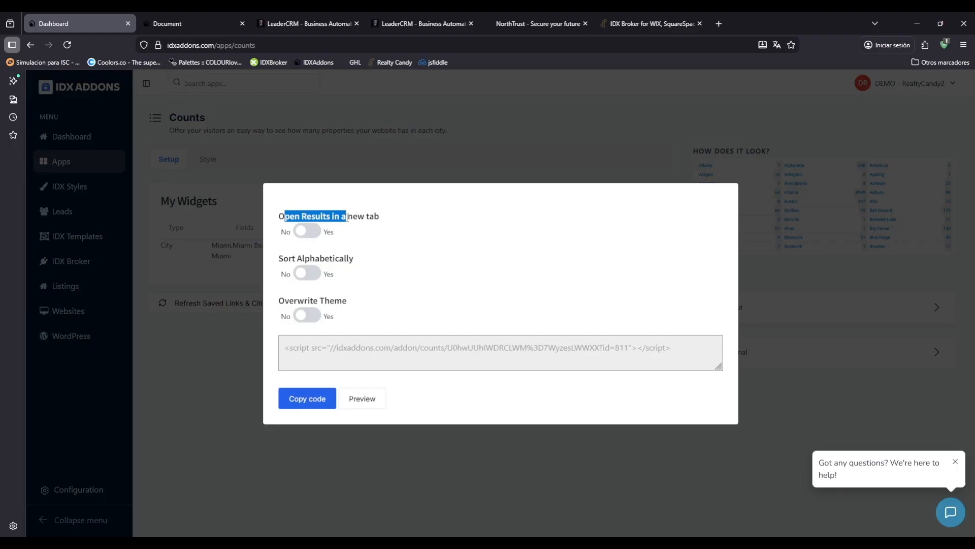
pyautogui.click(314, 234)
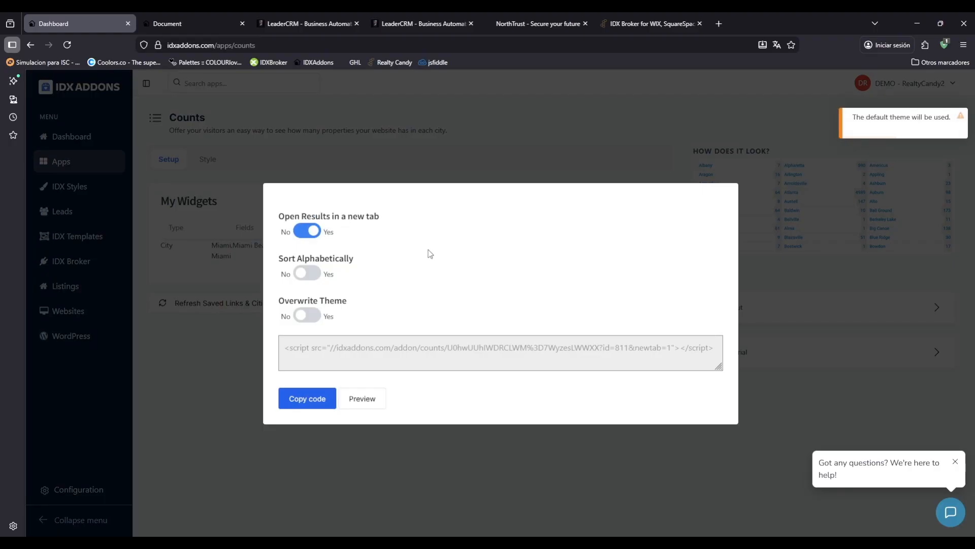
pyautogui.click(374, 405)
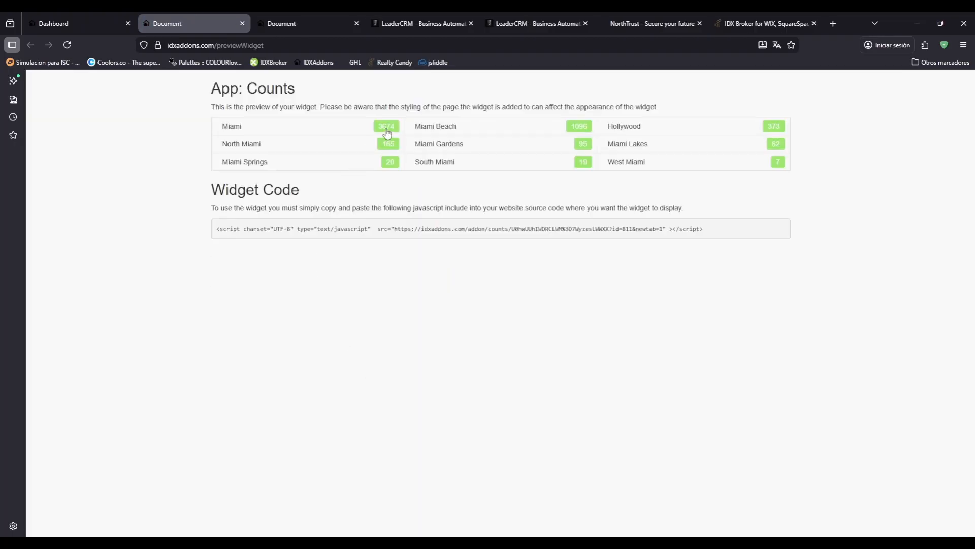
pyautogui.click(70, 29)
pyautogui.click(307, 398)
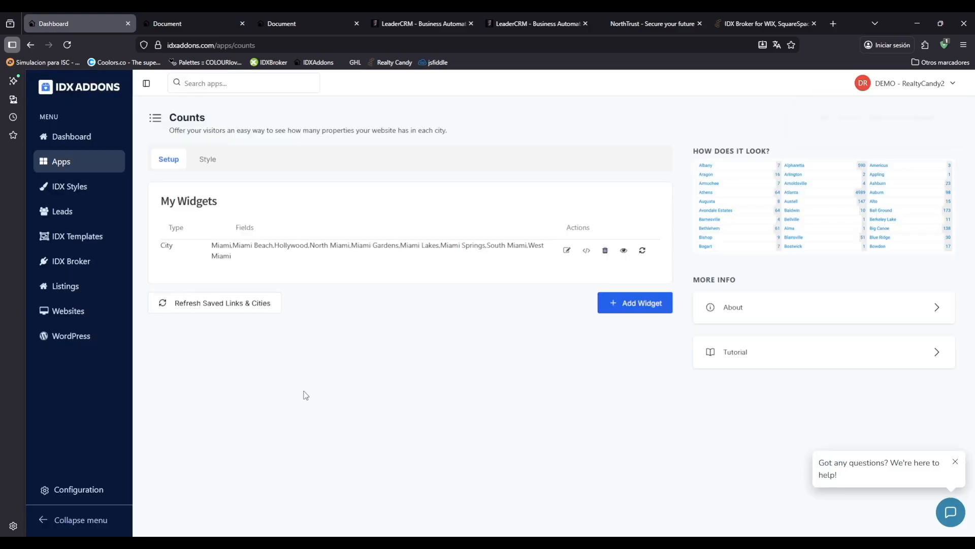
# - Open the Counts style settings and compare the badge background color with the Apply Now button's green custom color in the page builder
pyautogui.click(203, 164)
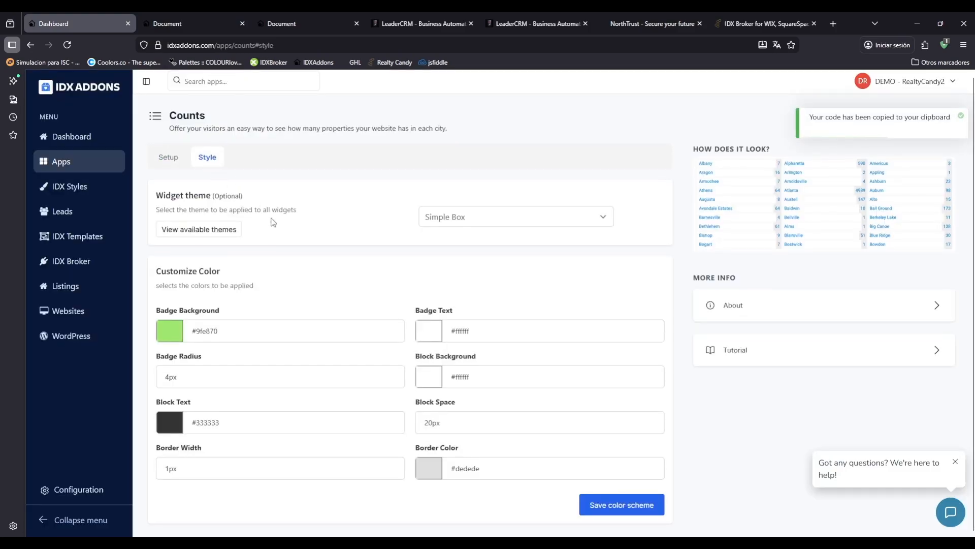
pyautogui.doubleClick(226, 328)
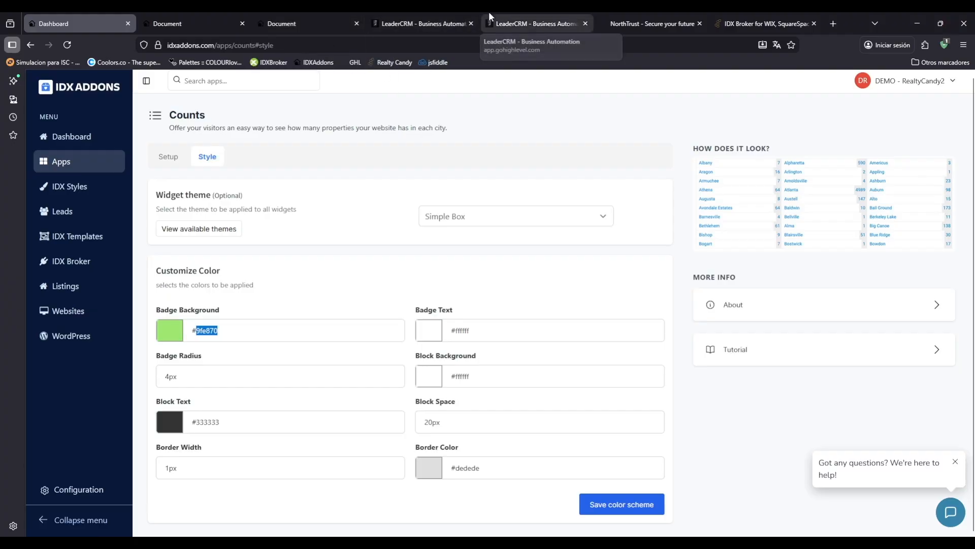
pyautogui.click(541, 14)
pyautogui.scroll(10, 550, 231)
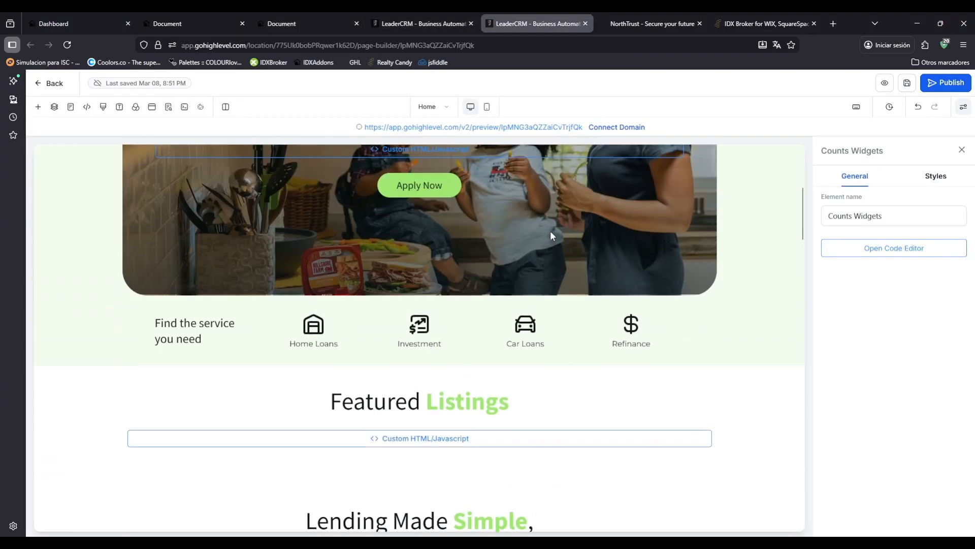
pyautogui.click(497, 191)
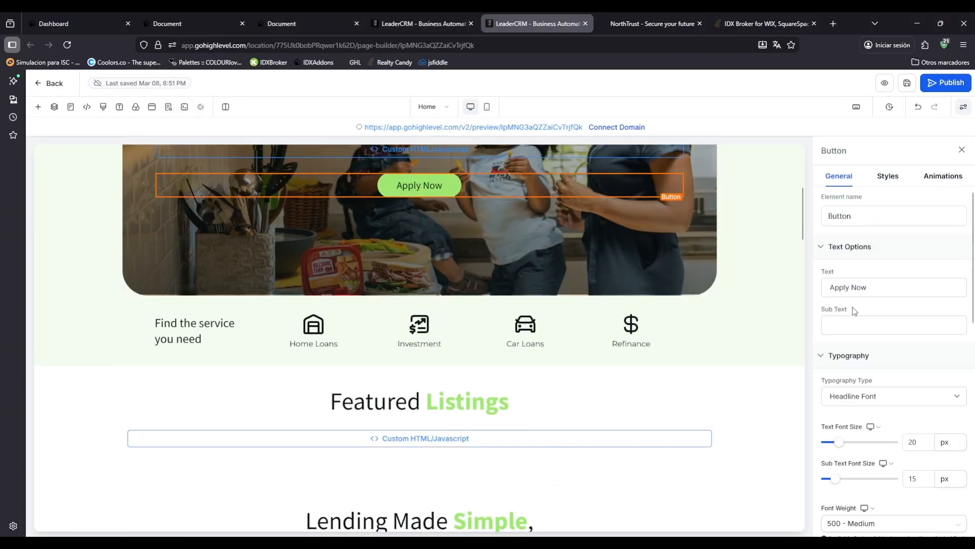
pyautogui.scroll(-3, 858, 320)
pyautogui.scroll(-8, 866, 335)
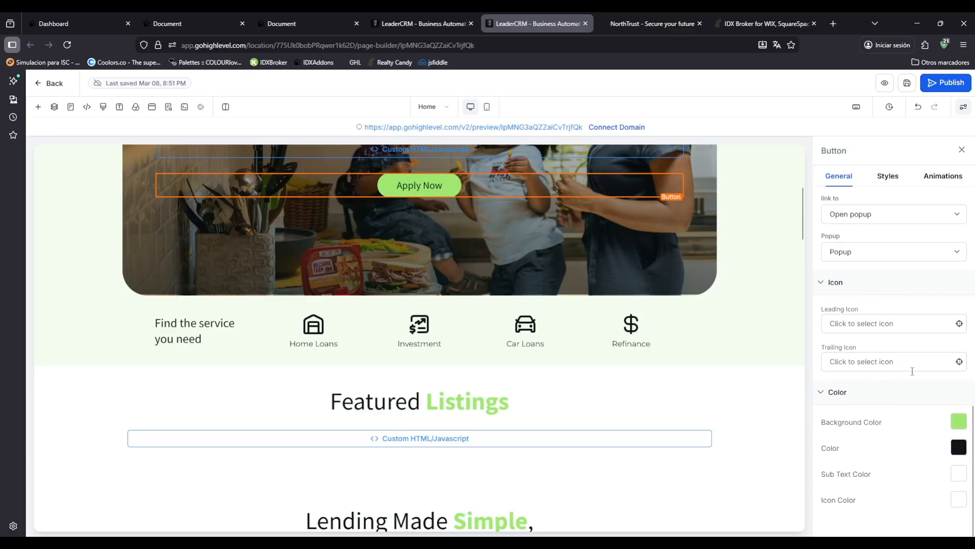
pyautogui.click(960, 421)
pyautogui.scroll(-1, 843, 375)
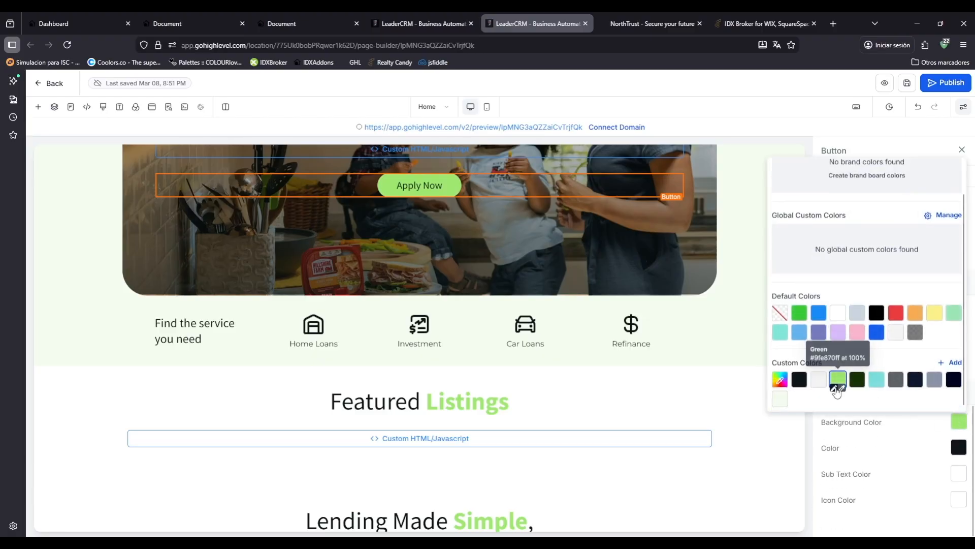
pyautogui.click(835, 391)
pyautogui.doubleClick(846, 382)
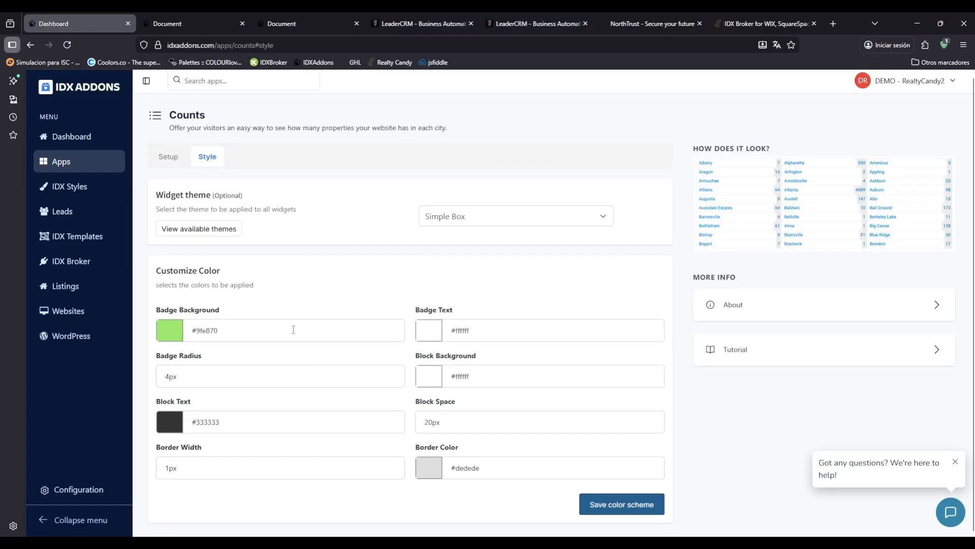
# - Save the Counts color scheme with badge background #000000 and preview the widget
pyautogui.doubleClick(293, 330)
pyautogui.write('0')
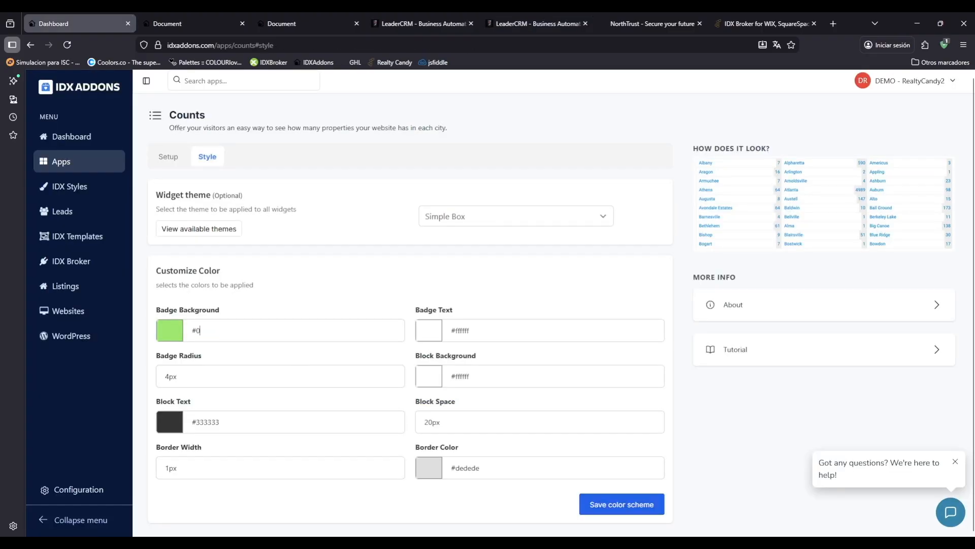
pyautogui.write('00000')
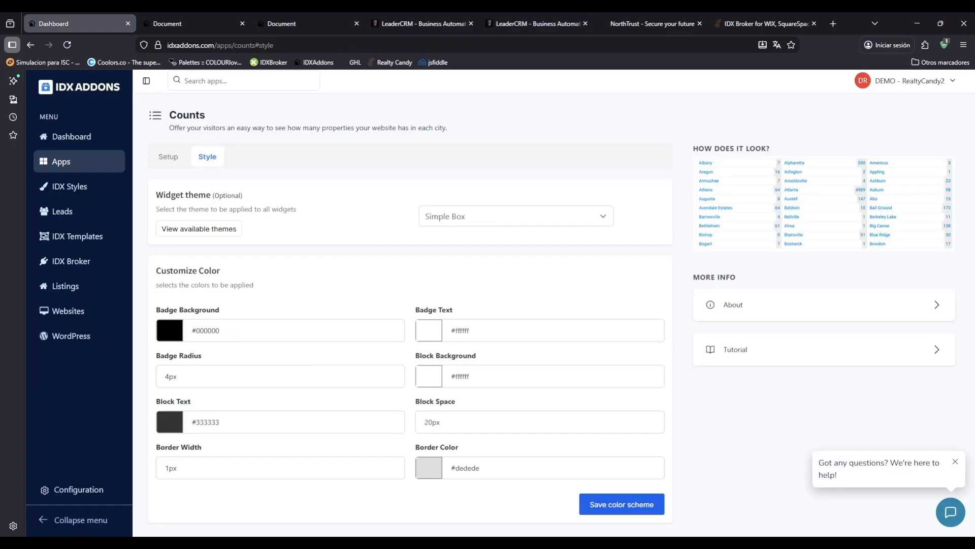
pyautogui.click(597, 513)
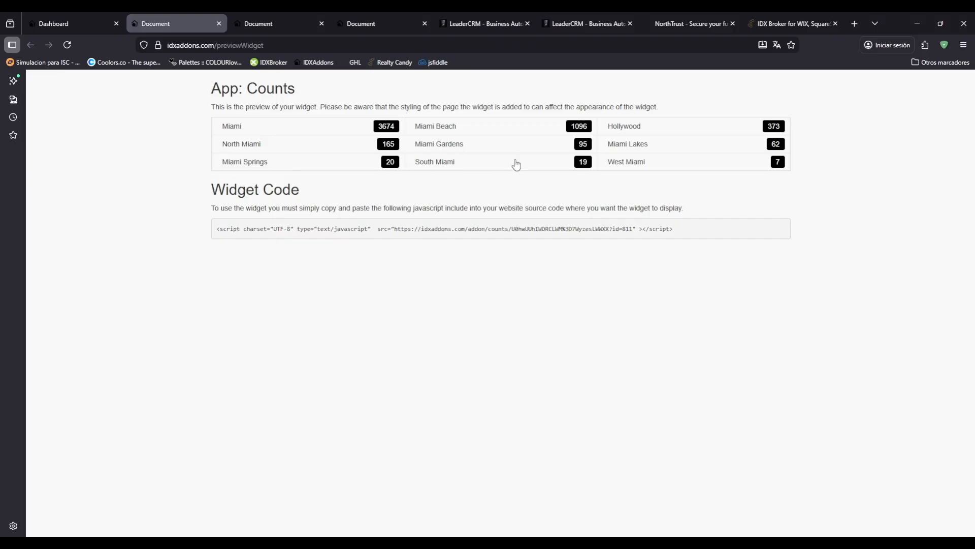
# - Set the Counts badge background back to #9fe870 and save the color scheme
pyautogui.click(86, 20)
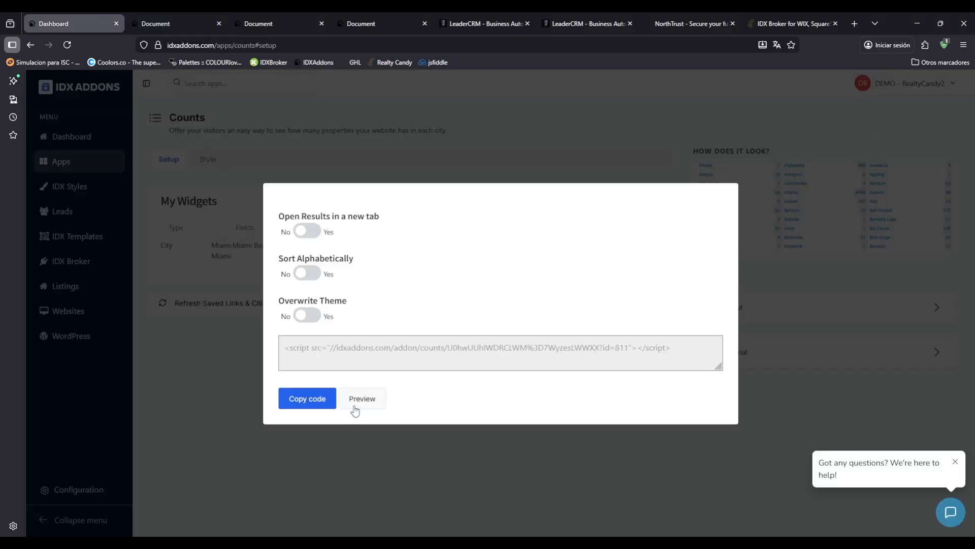
pyautogui.click(207, 346)
pyautogui.click(206, 161)
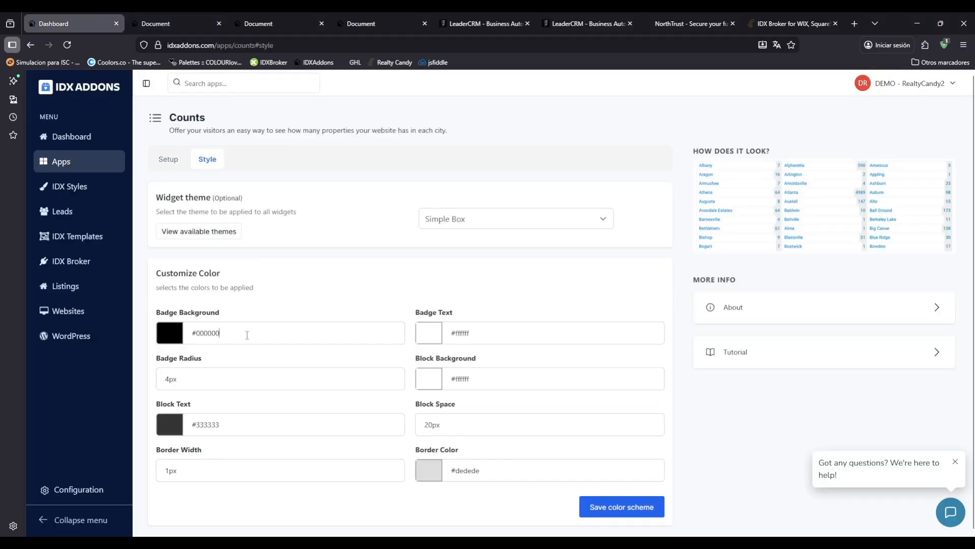
pyautogui.hotkey('ctrl', 'a')
pyautogui.hotkey('ctrl', 'v')
pyautogui.click(624, 508)
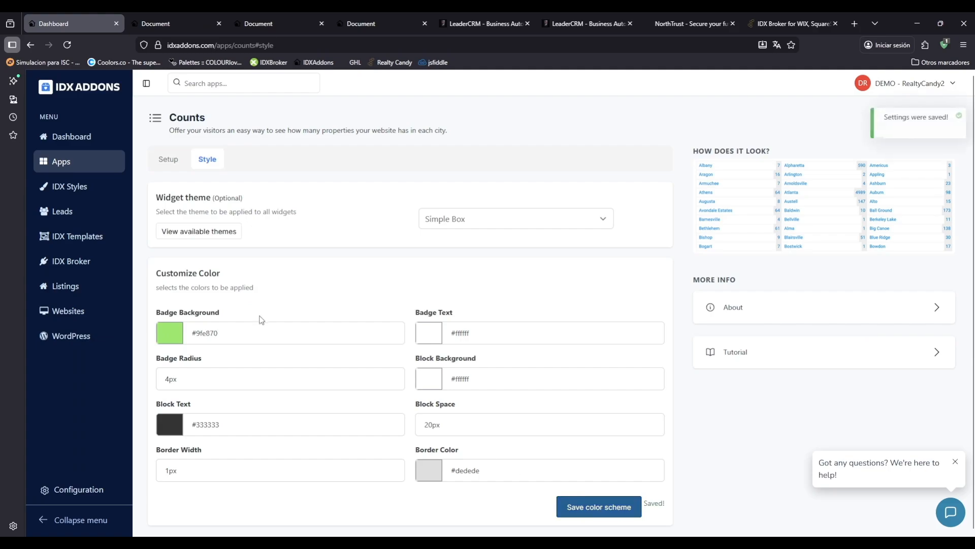
# - Reload the Counts widget preview to check the badge color
pyautogui.scroll(-1, 261, 320)
pyautogui.click(153, 23)
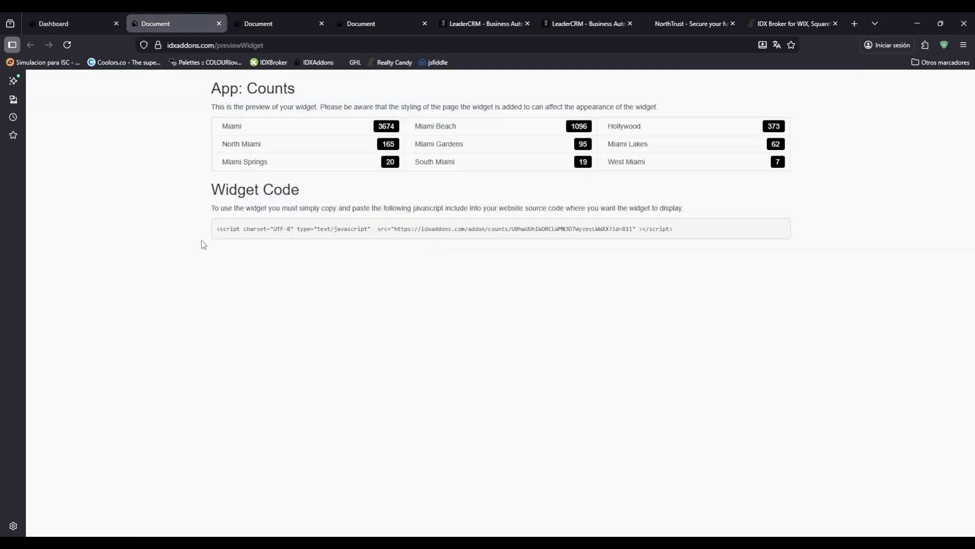
pyautogui.press('F5')
pyautogui.press('Return')
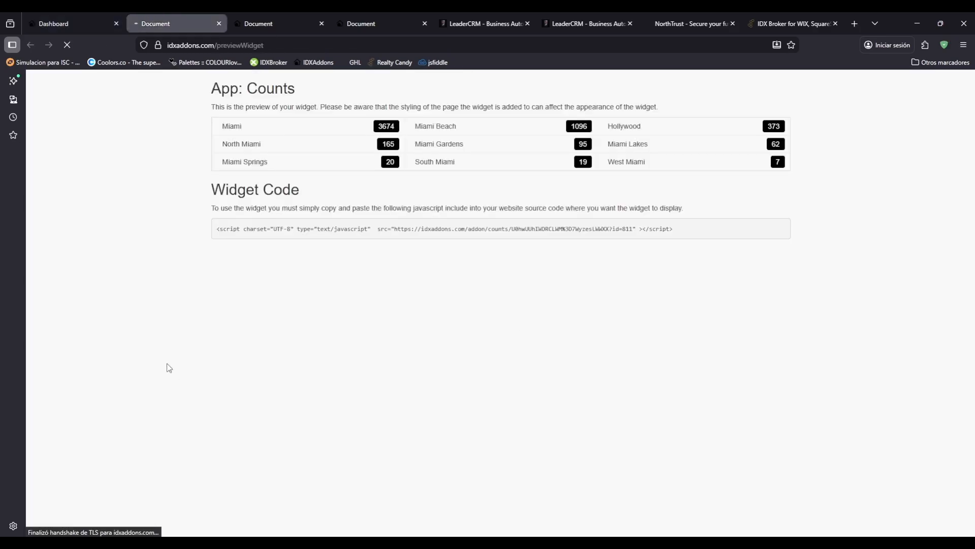
# - Turn on opening results in a new tab for the Counts widget and copy its embed code
pyautogui.click(77, 23)
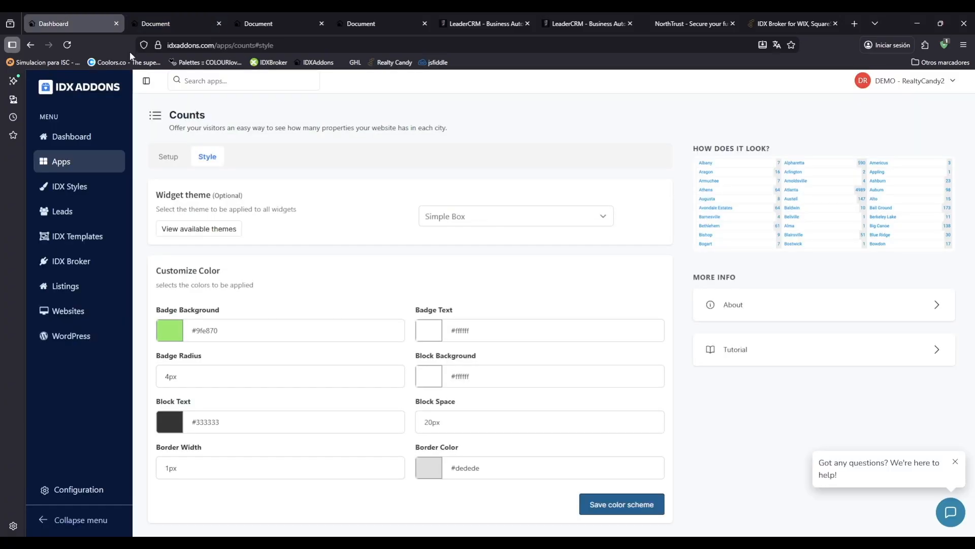
pyautogui.click(185, 157)
pyautogui.click(586, 250)
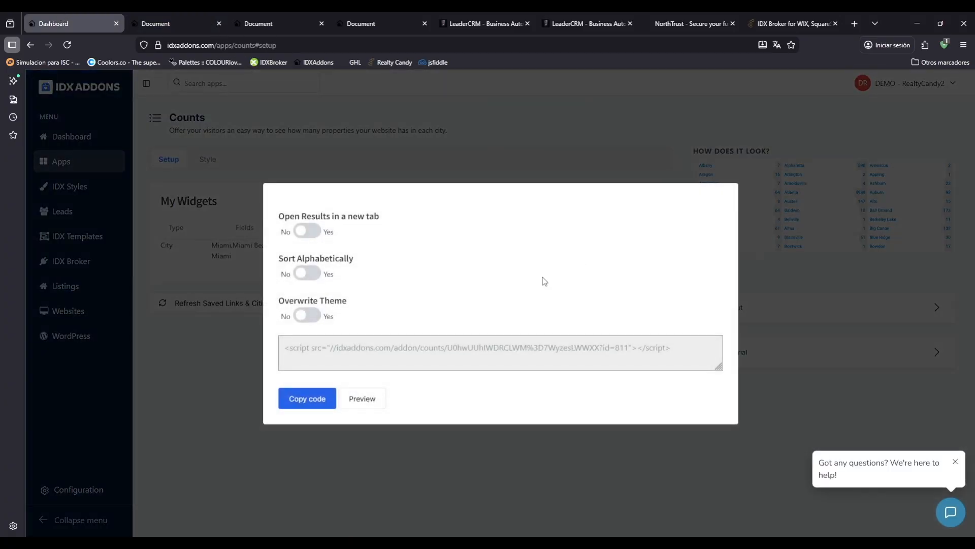
pyautogui.click(307, 231)
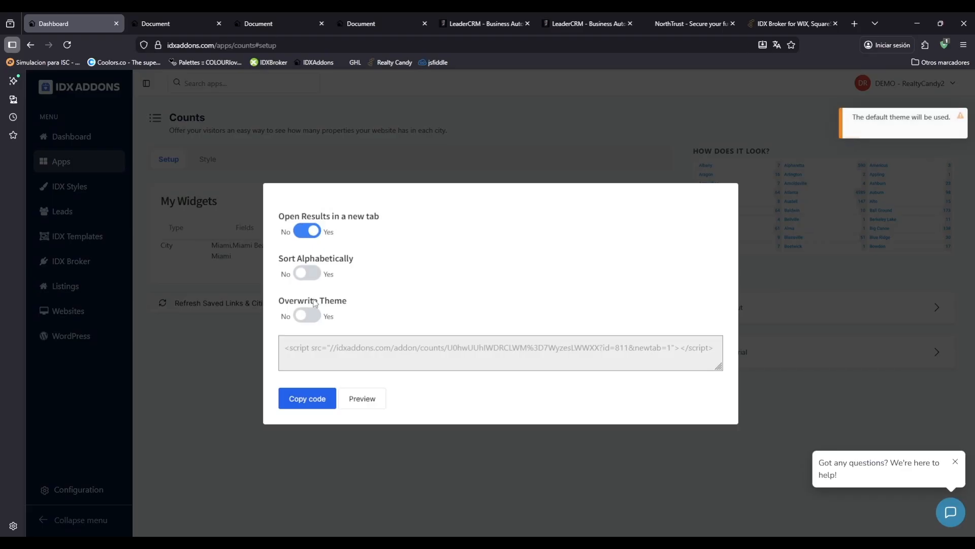
pyautogui.click(316, 404)
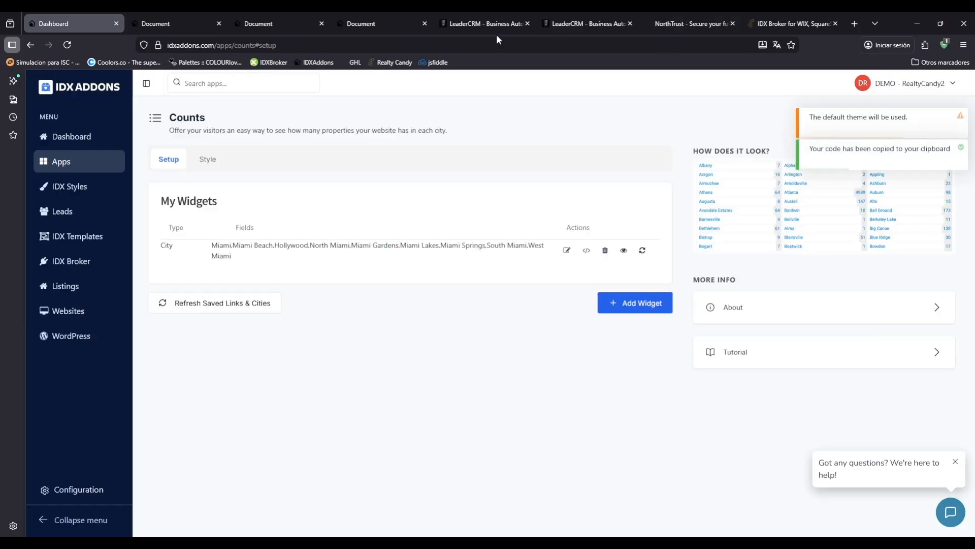
# - Insert the copied Counts script into the Counts Widgets custom code element under Map Search and save the Home page
pyautogui.click(560, 17)
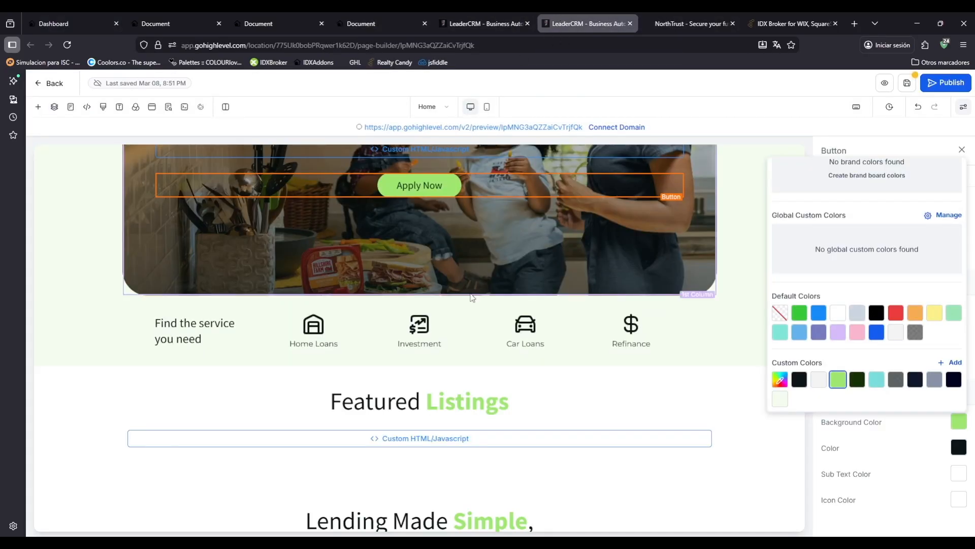
pyautogui.scroll(-8, 471, 299)
pyautogui.scroll(-5, 471, 299)
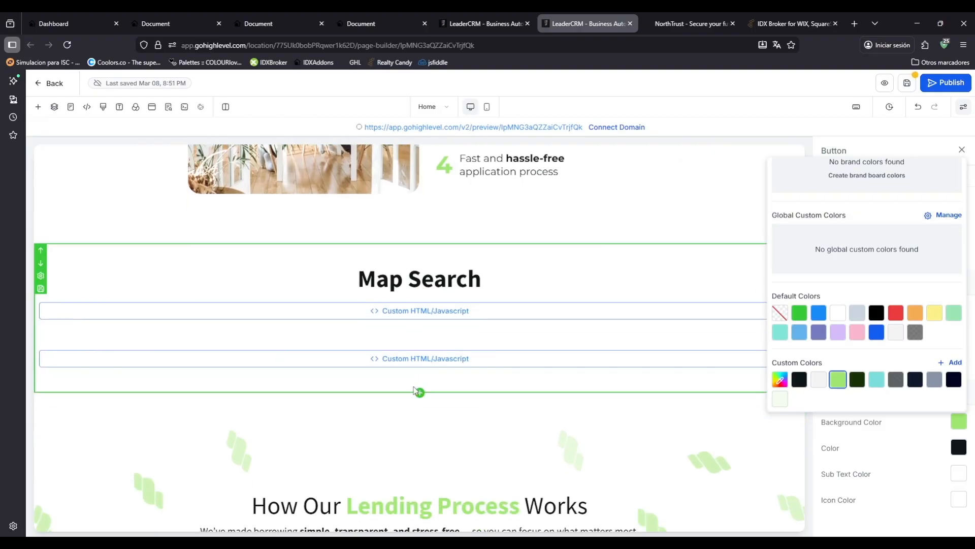
pyautogui.click(433, 362)
pyautogui.click(869, 246)
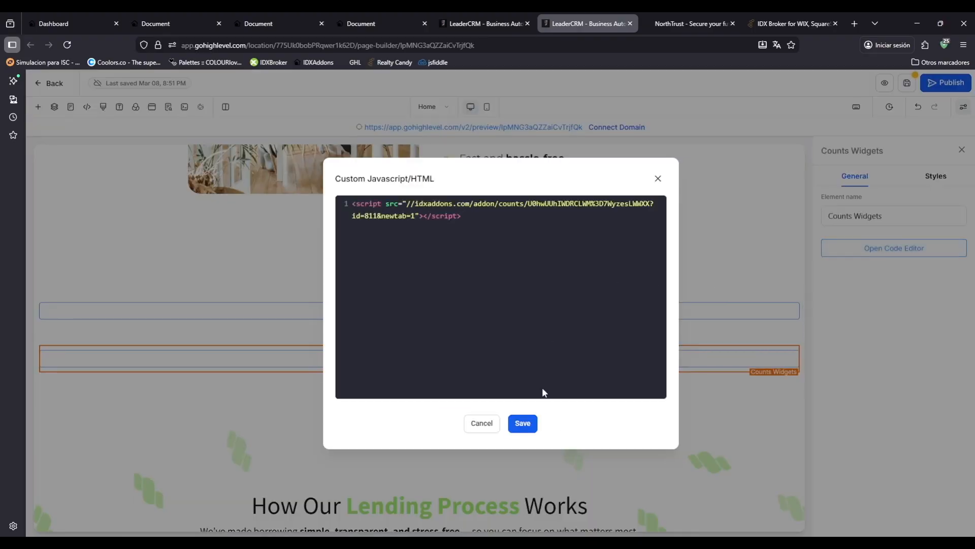
pyautogui.click(531, 423)
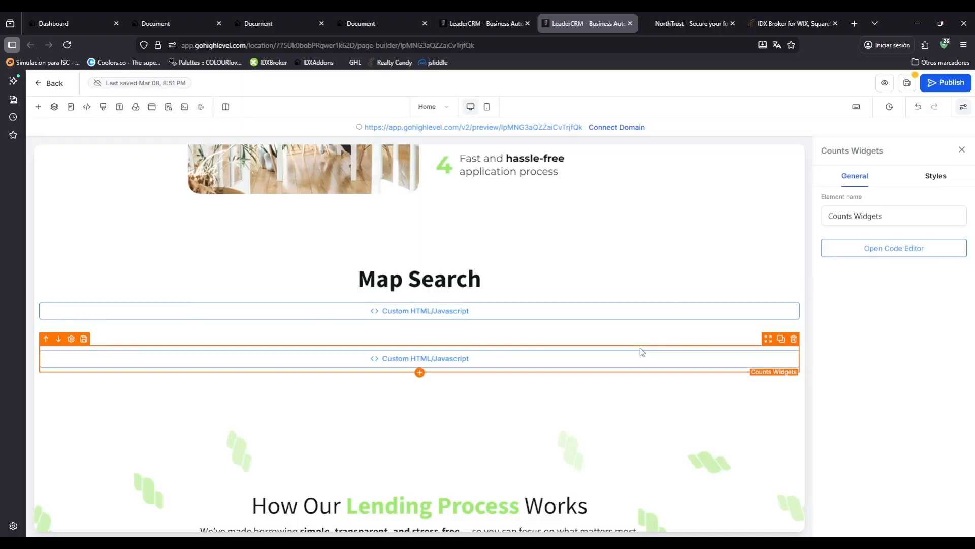
pyautogui.click(908, 82)
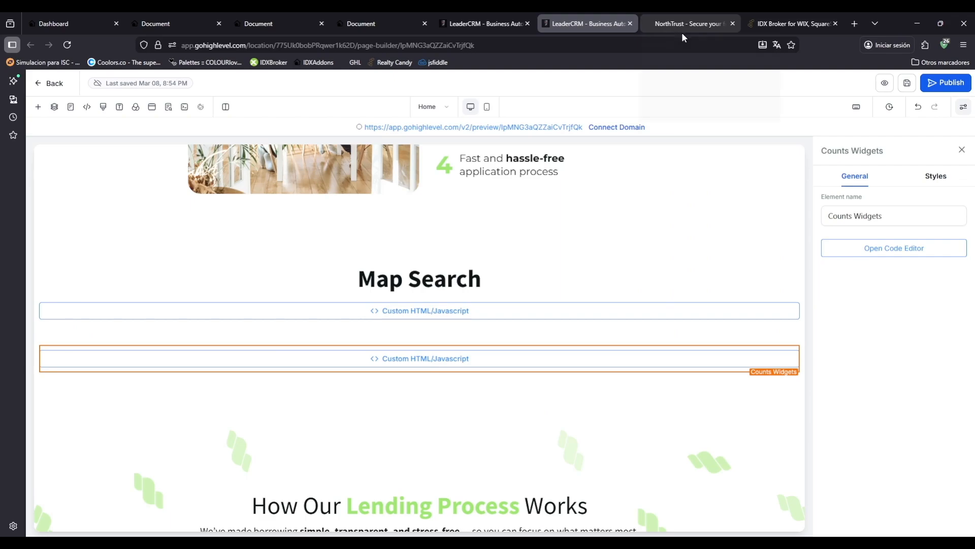
# - Preview the Home page and examine the map and city counts in the Map Search section
pyautogui.click(885, 83)
pyautogui.click(743, 24)
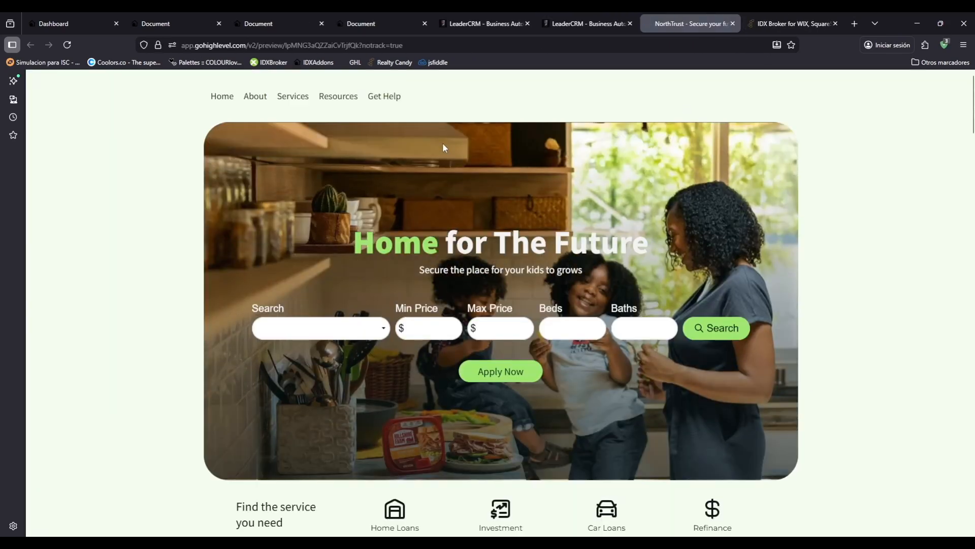
pyautogui.scroll(-15, 635, 243)
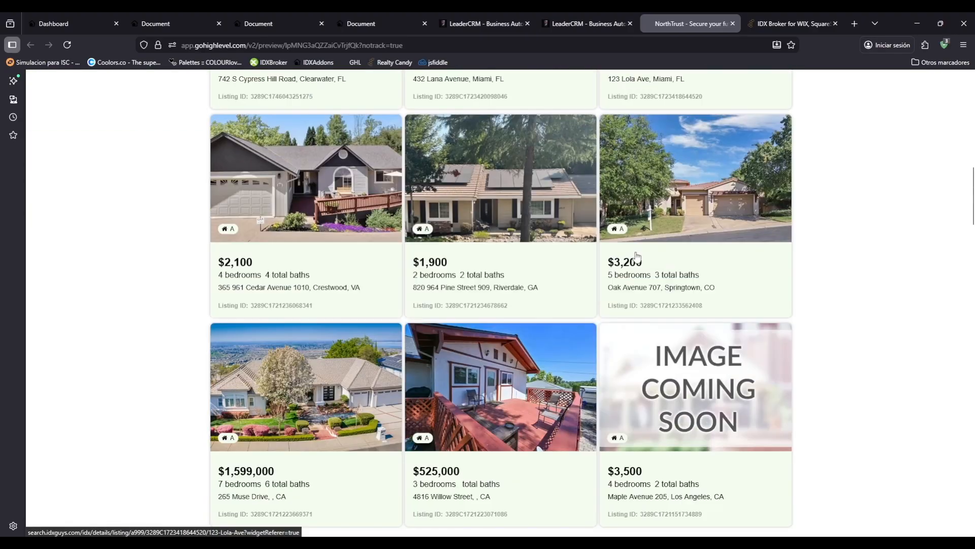
pyautogui.scroll(-15, 637, 256)
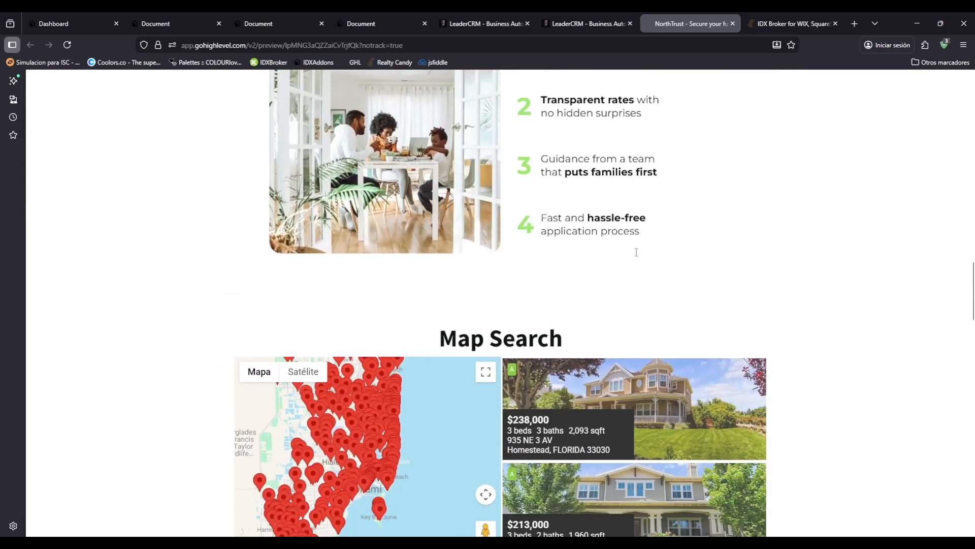
pyautogui.scroll(-6, 636, 252)
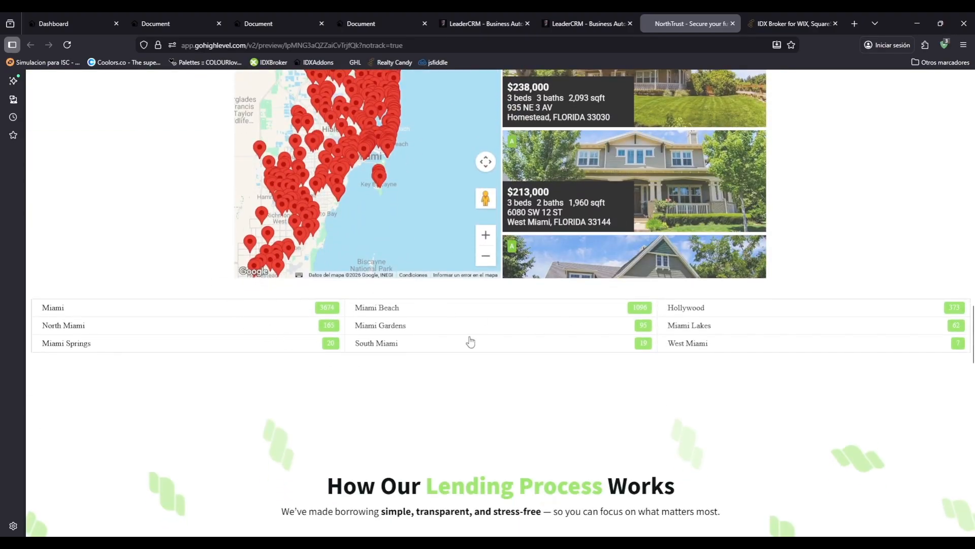
pyautogui.scroll(3, 719, 316)
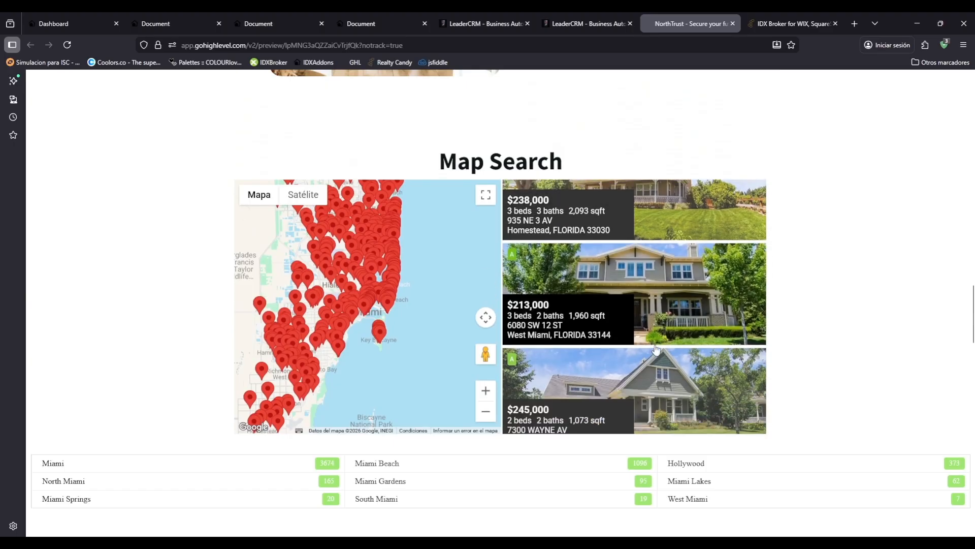
pyautogui.scroll(-2, 655, 349)
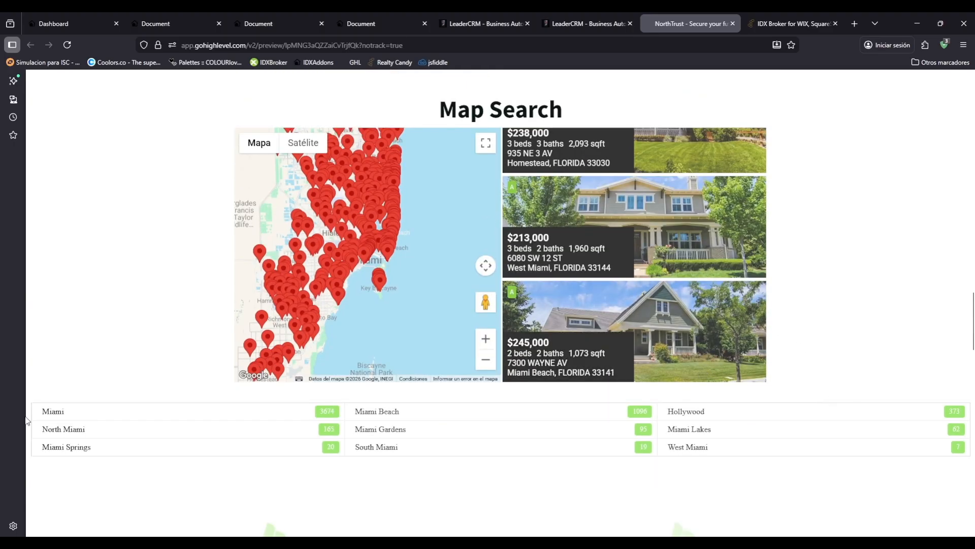
# - Return to the GoHighLevel page builder, set the width of the row holding the Counts Widgets element to 80%, and save the Home page
pyautogui.click(579, 22)
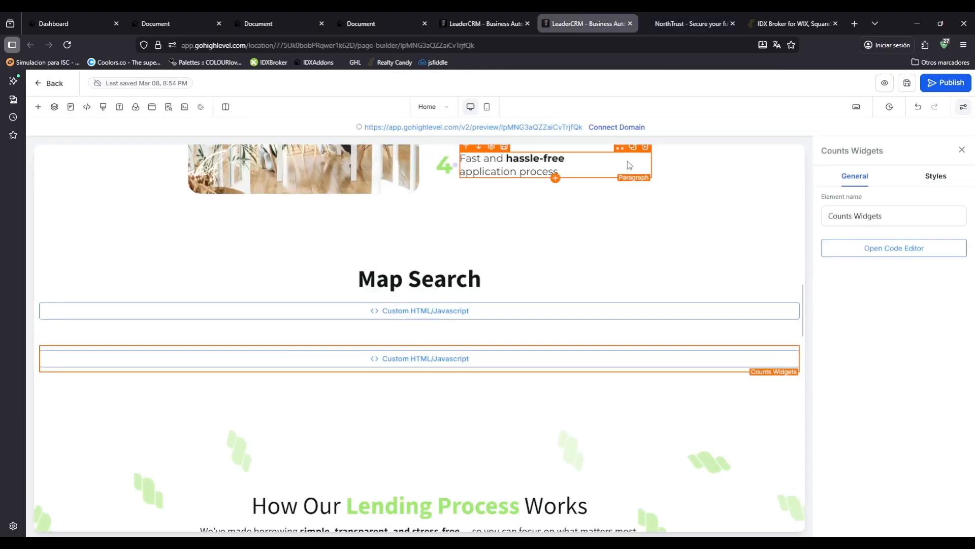
pyautogui.click(770, 382)
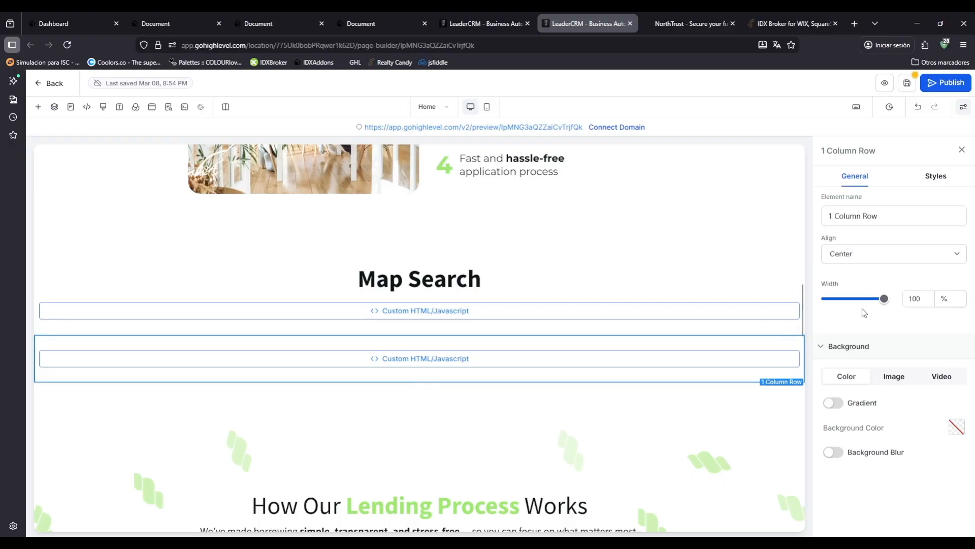
pyautogui.write('80')
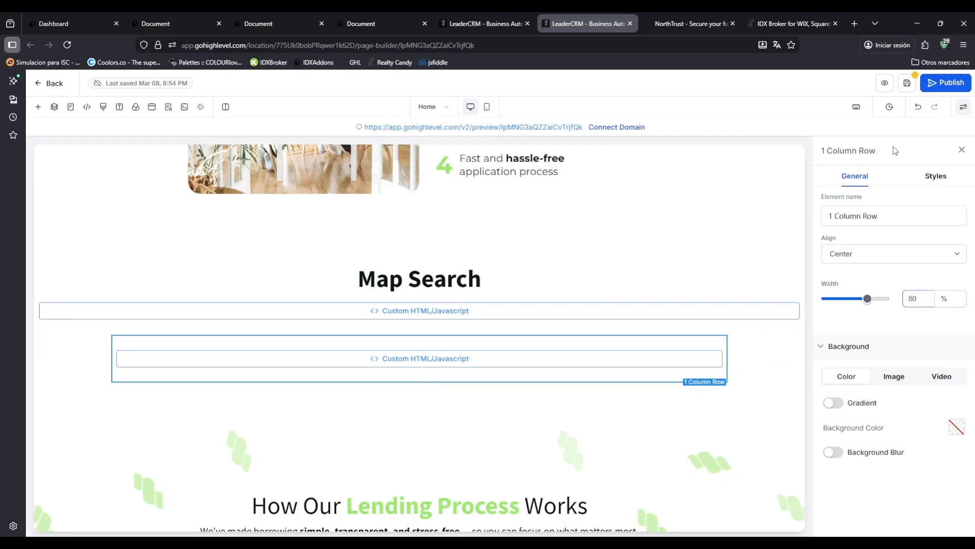
pyautogui.click(907, 88)
# - Preview the Home page again and examine the width of the city counts table beneath the map in the Map Search section
pyautogui.click(884, 83)
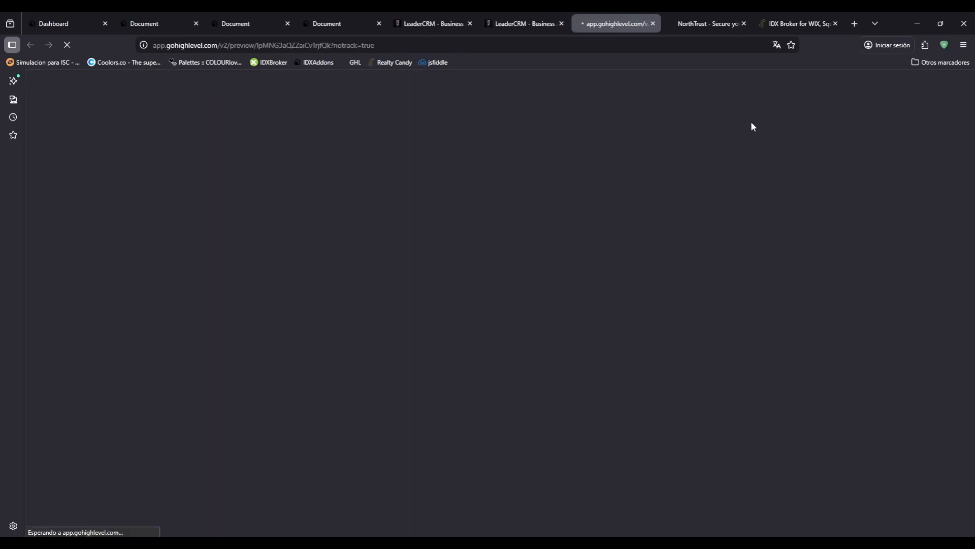
pyautogui.scroll(-3, 750, 139)
pyautogui.scroll(-15, 762, 157)
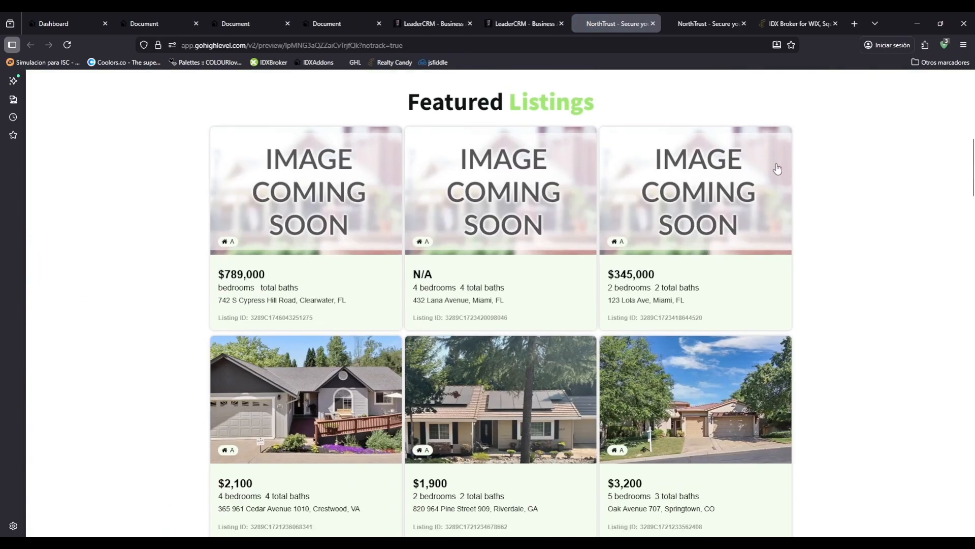
pyautogui.scroll(-4, 780, 169)
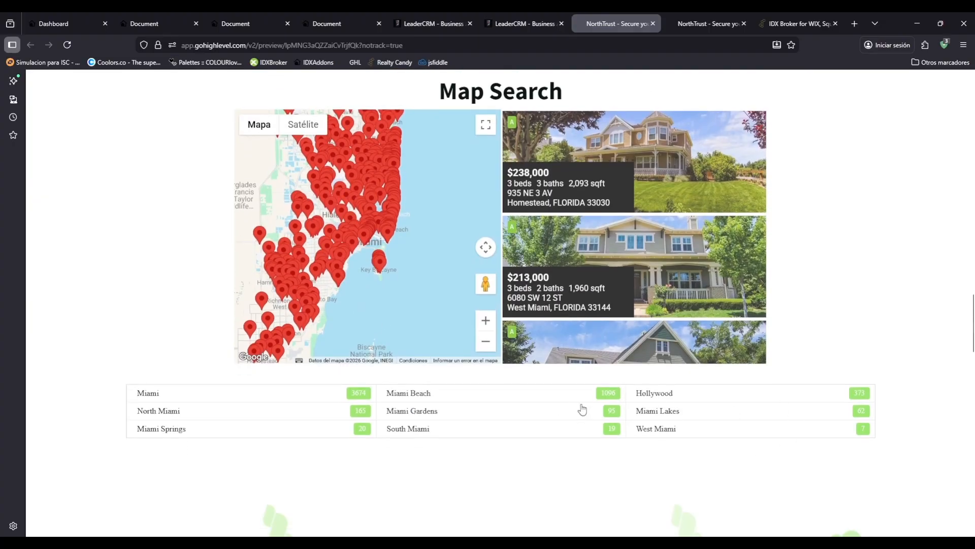
pyautogui.scroll(3, 810, 261)
pyautogui.scroll(-8, 811, 260)
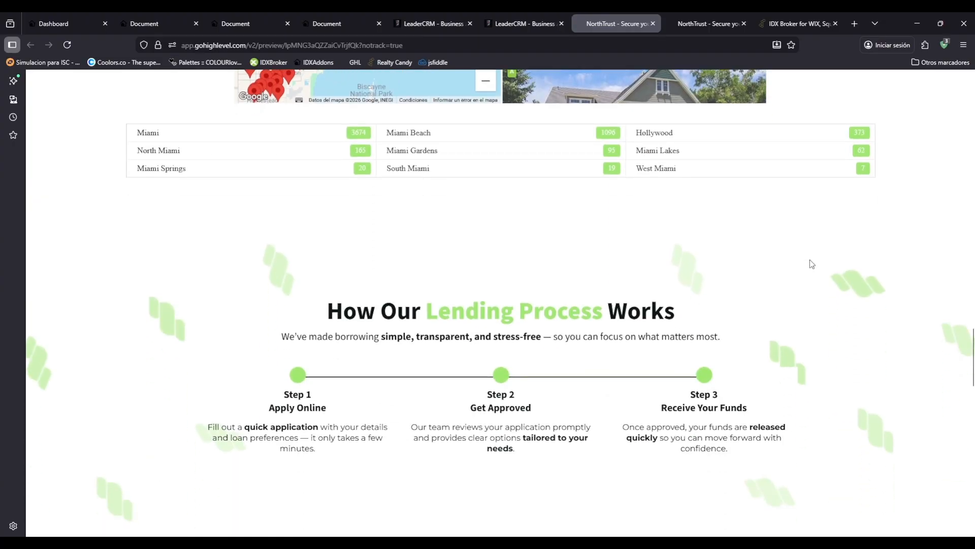
pyautogui.scroll(-3, 809, 260)
pyautogui.scroll(8, 809, 260)
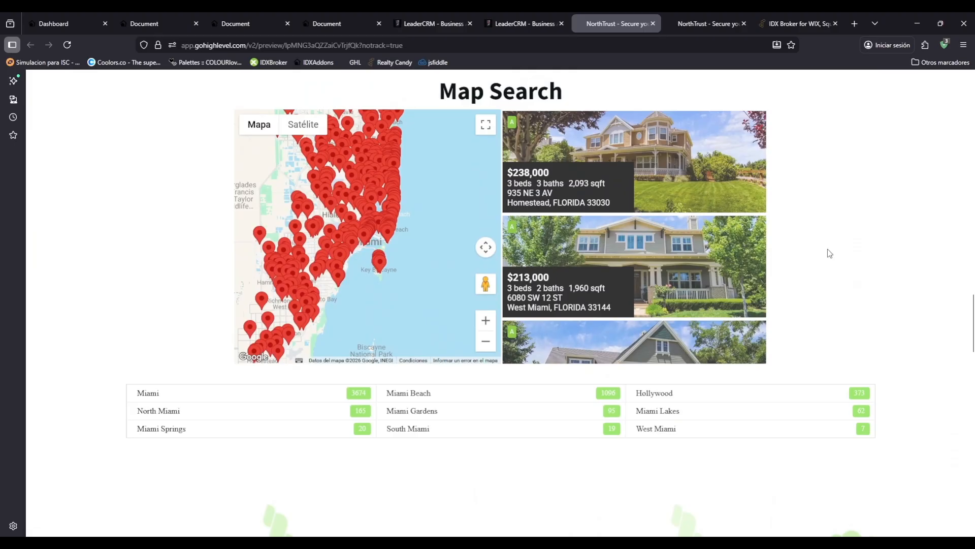
# - Review the Featured Listings and Lending Made Simple sections of the previewed Home page
pyautogui.scroll(10, 829, 252)
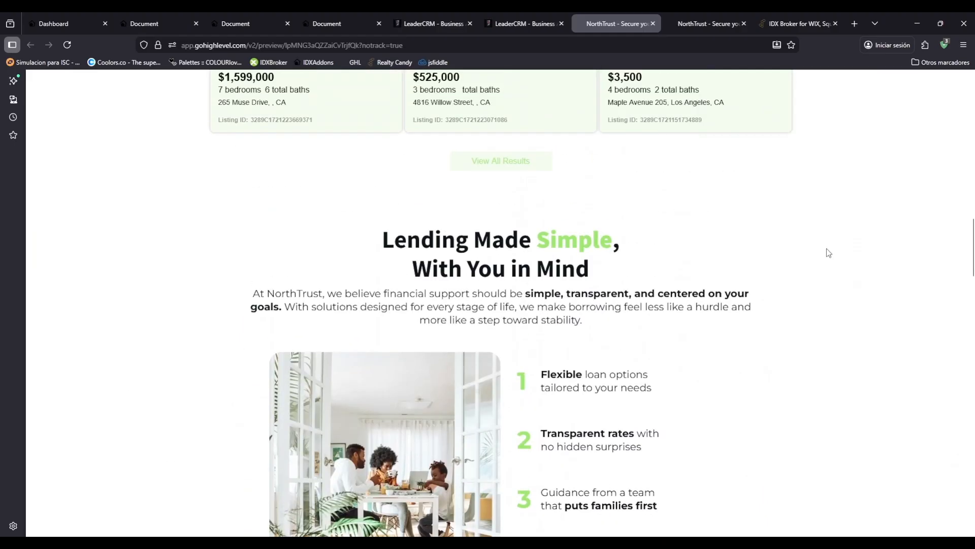
pyautogui.scroll(7, 827, 254)
pyautogui.scroll(5, 829, 253)
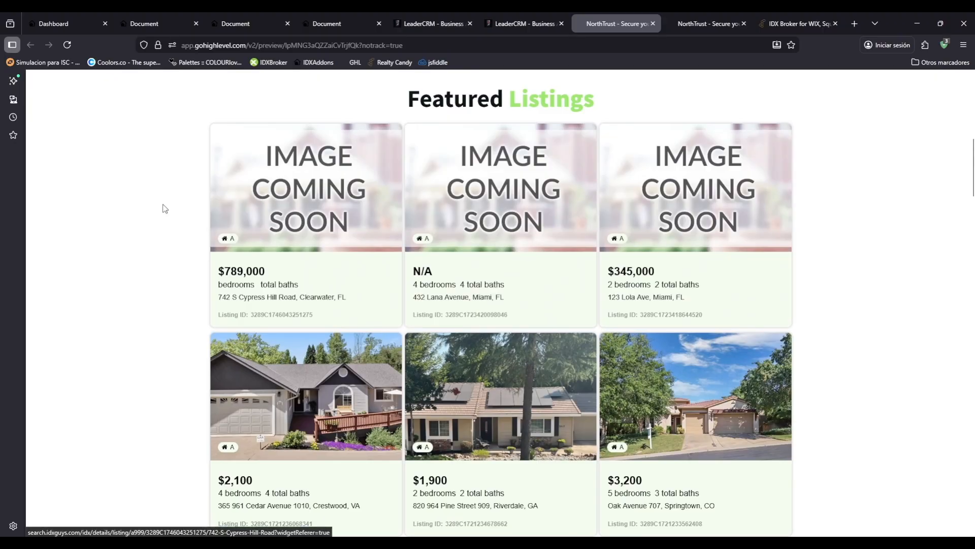
pyautogui.scroll(-20, 449, 167)
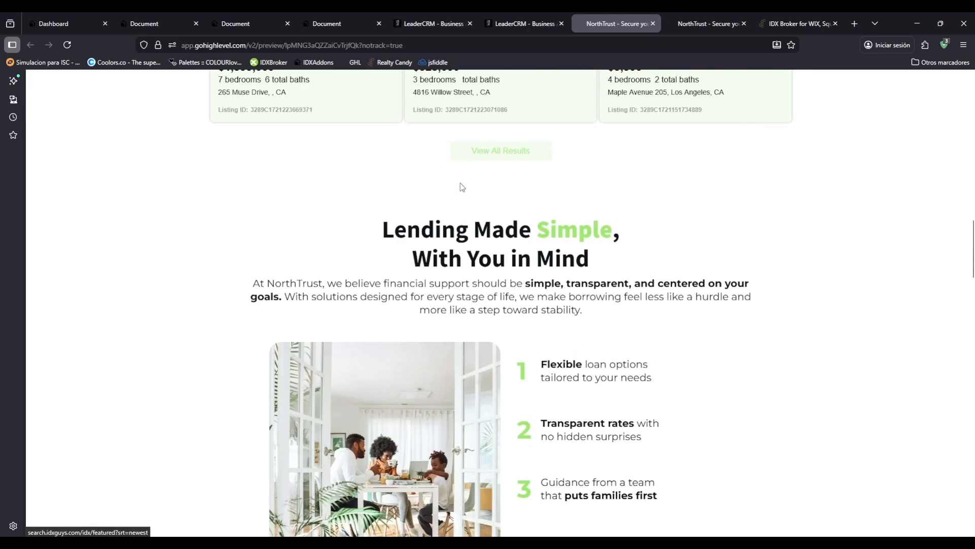